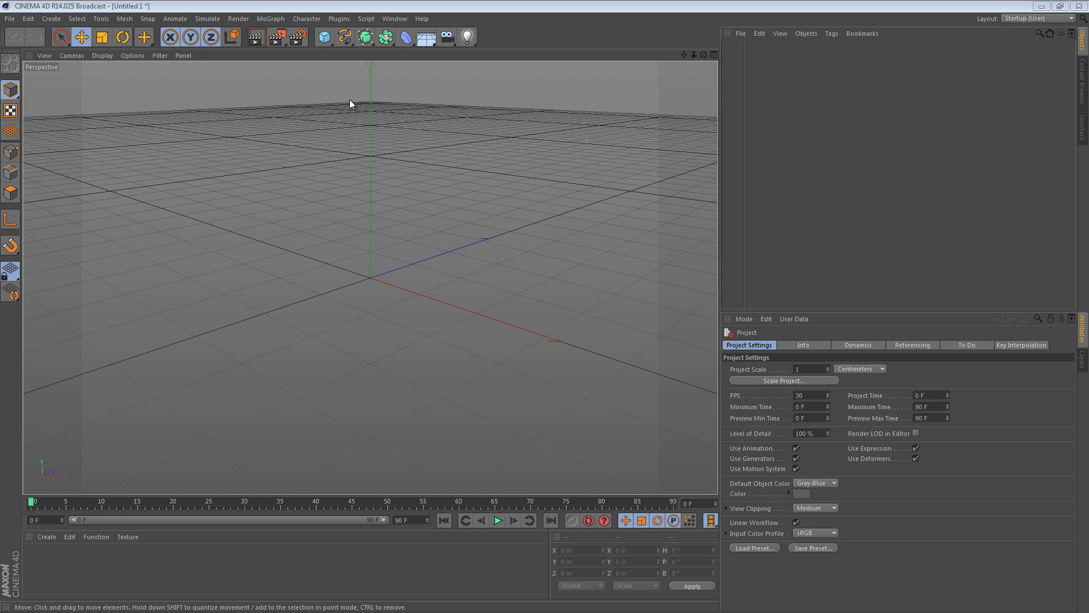
- Add a Connect object to the empty scene and deselect it
{"action": "left_click", "coordinate": [366, 37]}
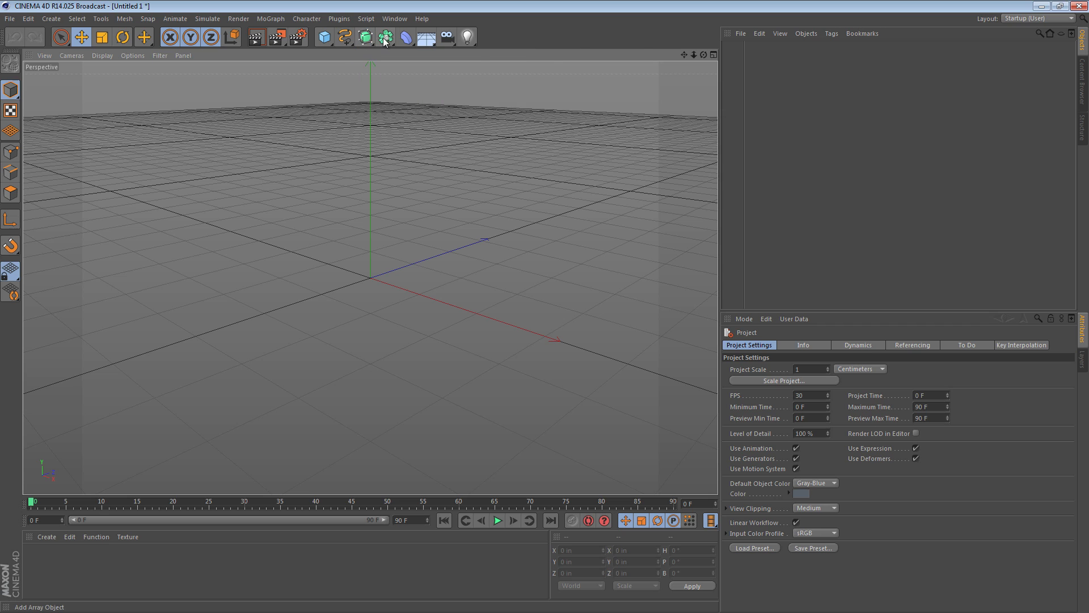
{"action": "left_click", "coordinate": [384, 38]}
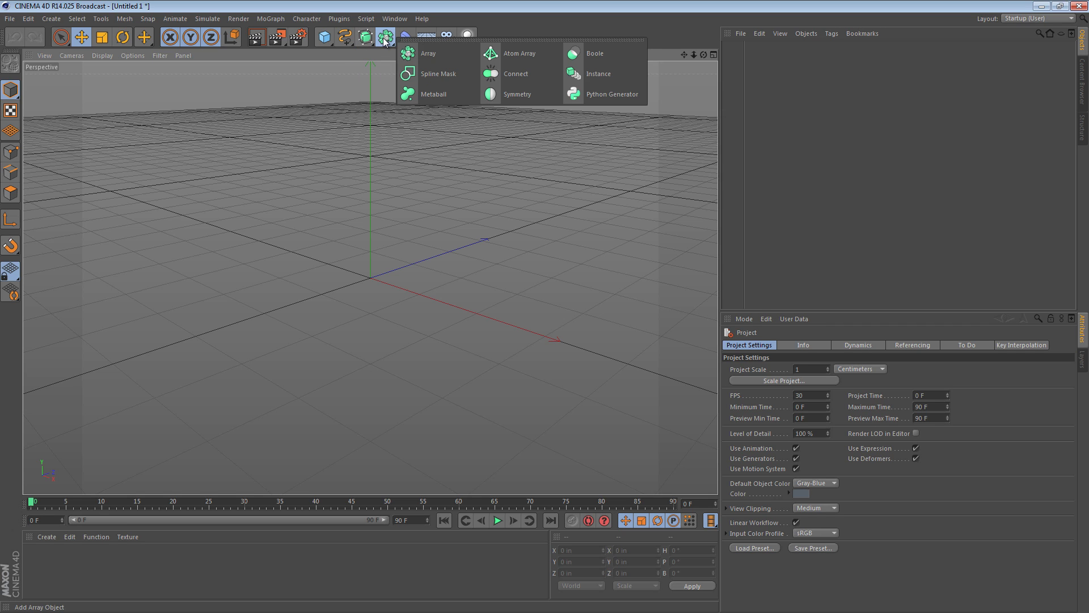
{"action": "left_click", "coordinate": [495, 77]}
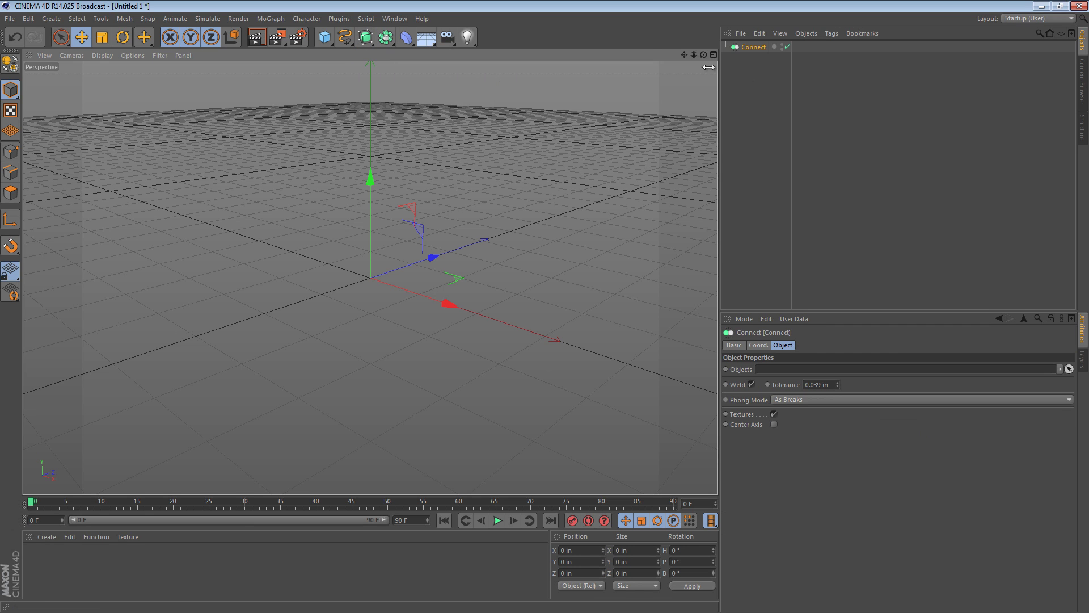
{"action": "left_click", "coordinate": [755, 87]}
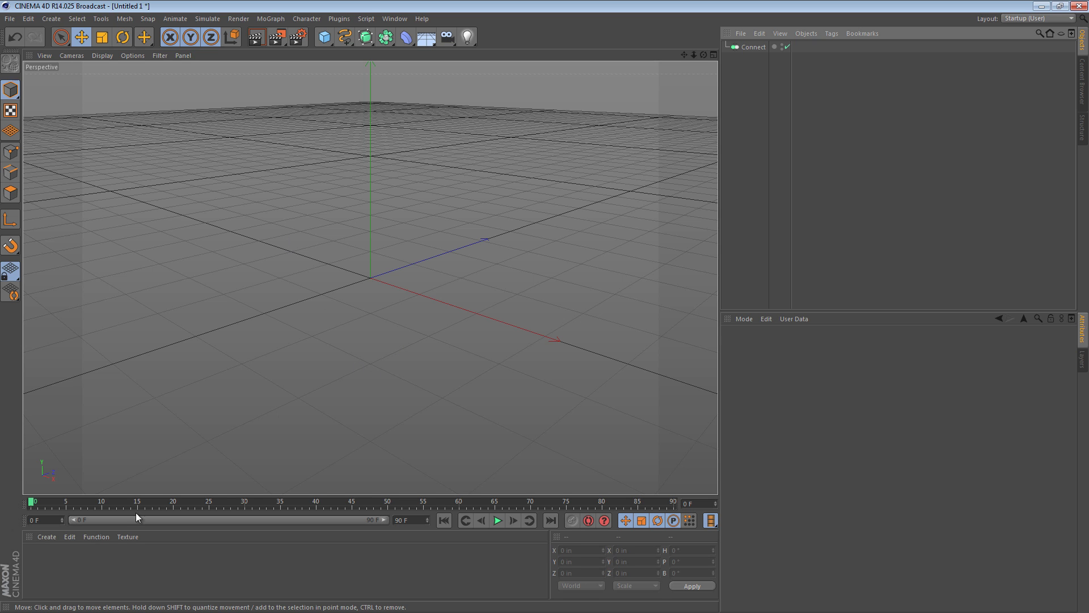
- Switch to the web browser, open the Greyscalegorilla blog page and return to Cinema 4D
{"action": "left_click", "coordinate": [103, 611]}
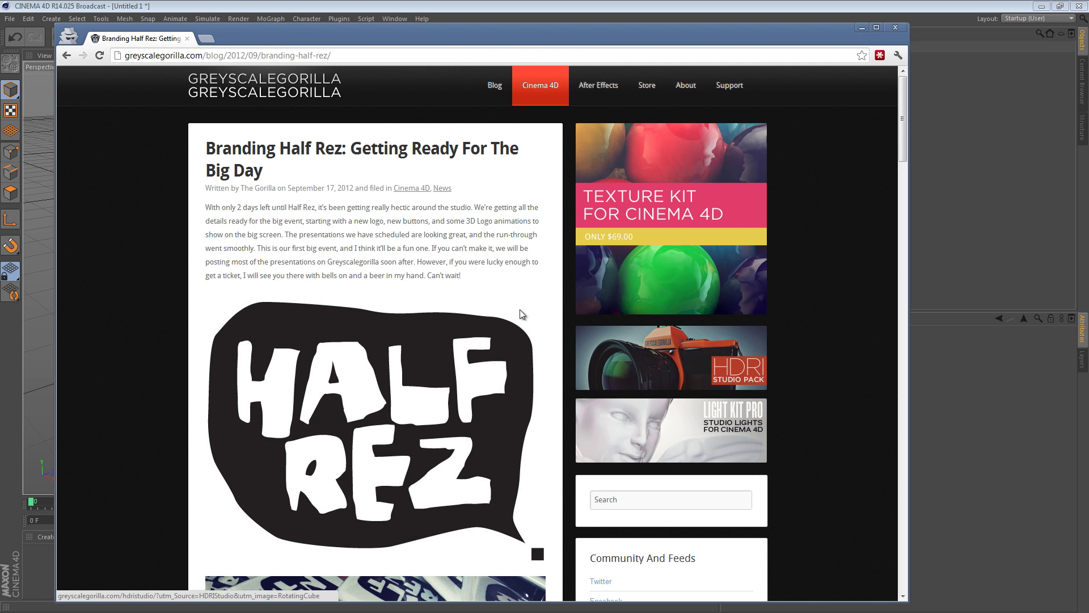
{"action": "left_click", "coordinate": [292, 92]}
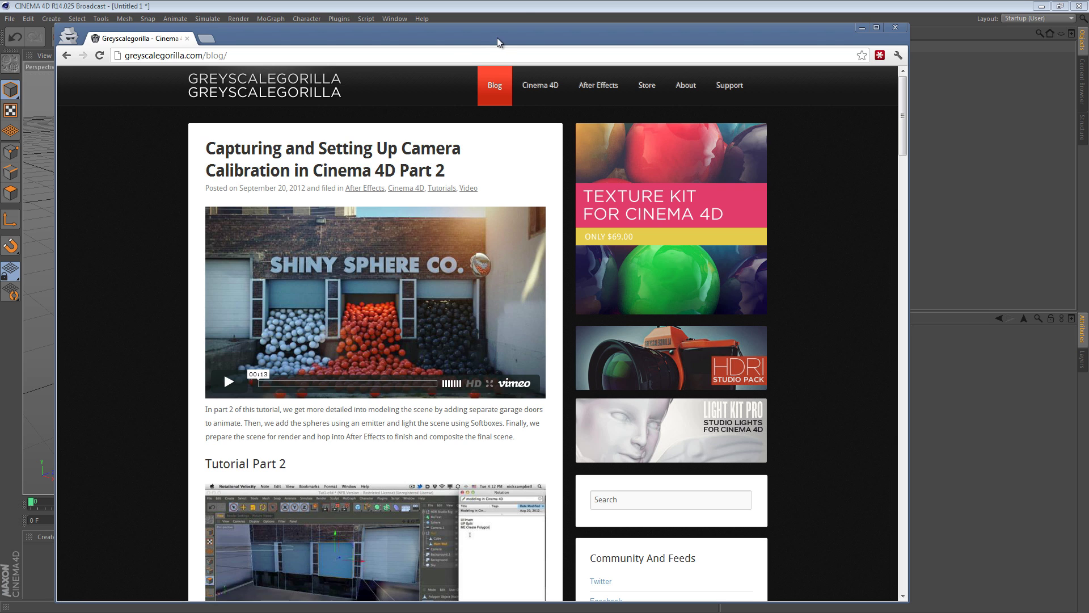
{"action": "left_click", "coordinate": [522, 9]}
- Add a MoText object and set its text to "Connect"
{"action": "left_click", "coordinate": [271, 19]}
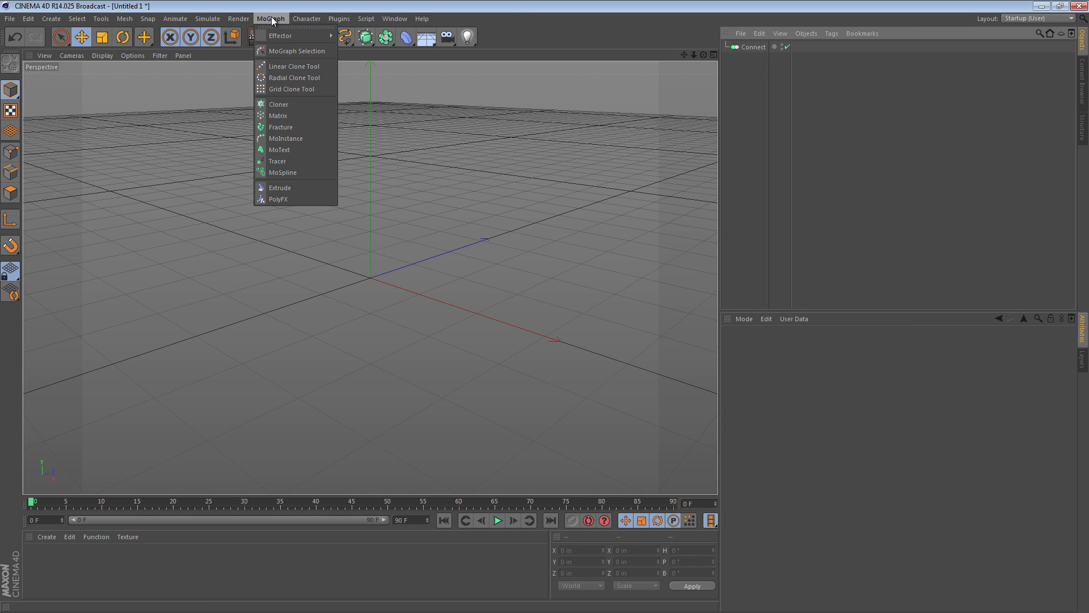
{"action": "left_click", "coordinate": [284, 150]}
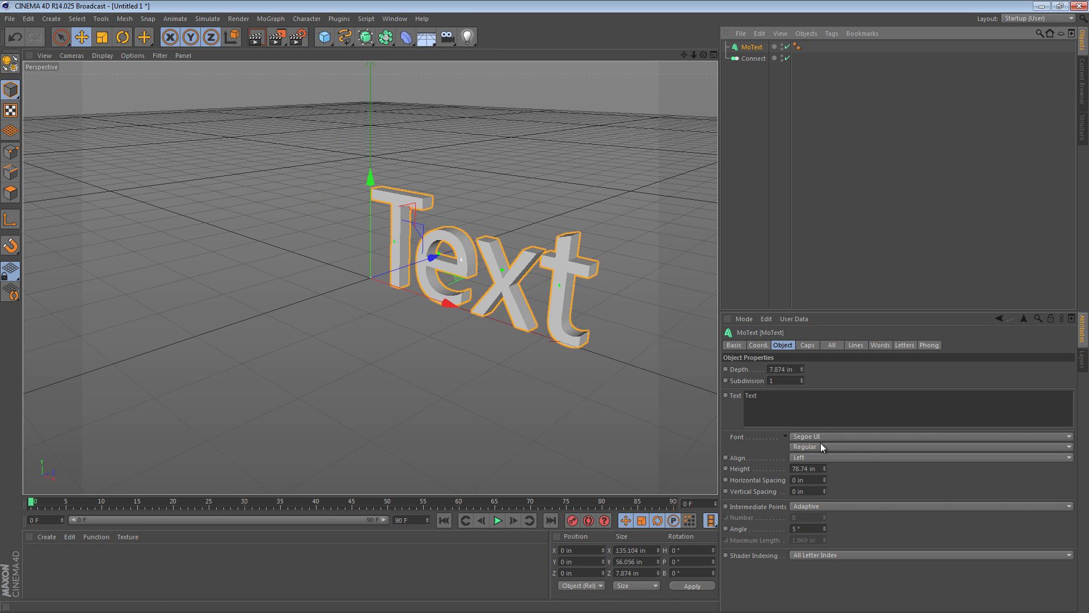
{"action": "left_click_drag", "start_coordinate": [815, 398], "coordinate": [731, 394]}
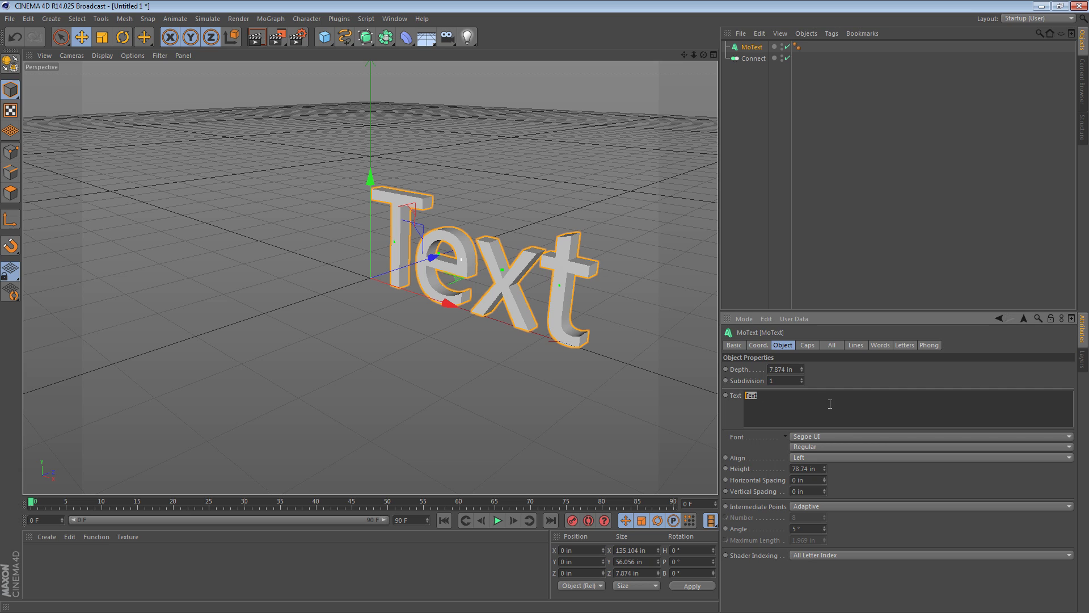
{"action": "type", "text": "Connec"}
{"action": "left_click", "coordinate": [875, 488]}
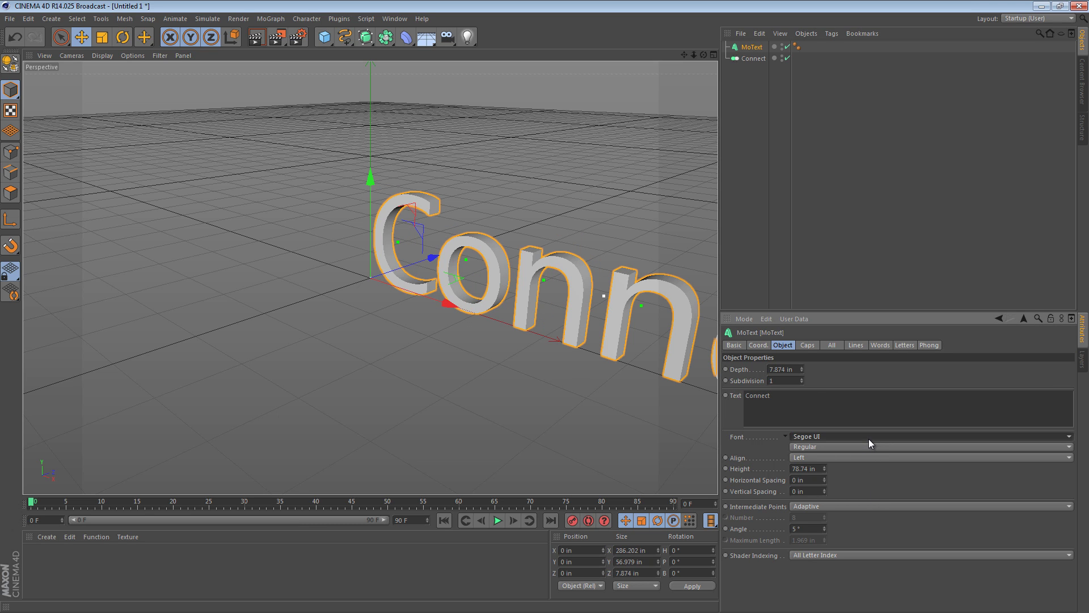
- Set the MoText font to Tahoma
{"action": "left_click", "coordinate": [850, 437]}
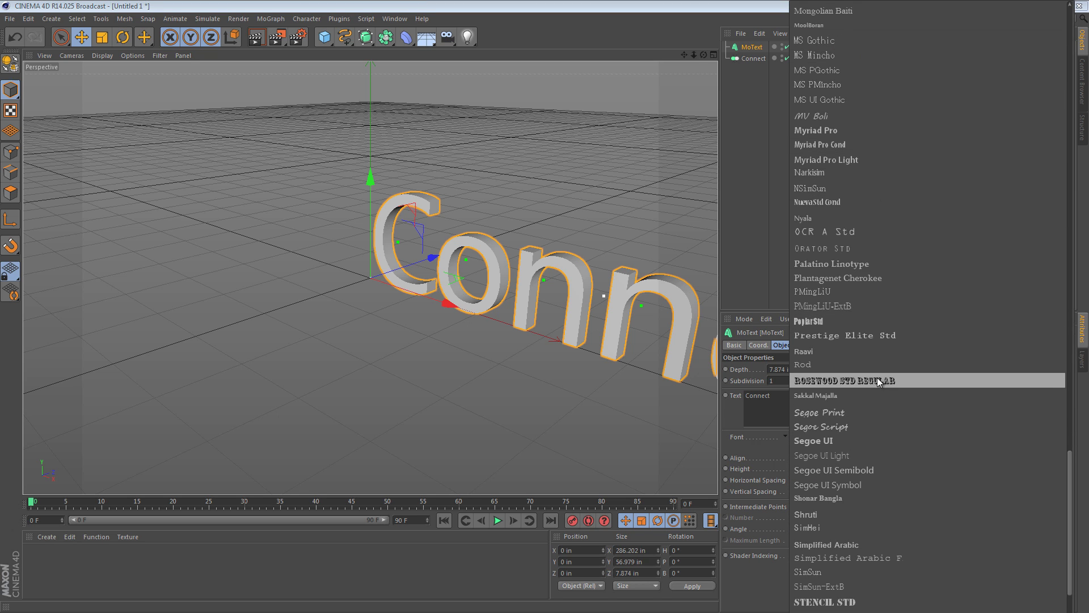
{"action": "scroll", "coordinate": [927, 403], "scroll_direction": "down", "scroll_amount": 3}
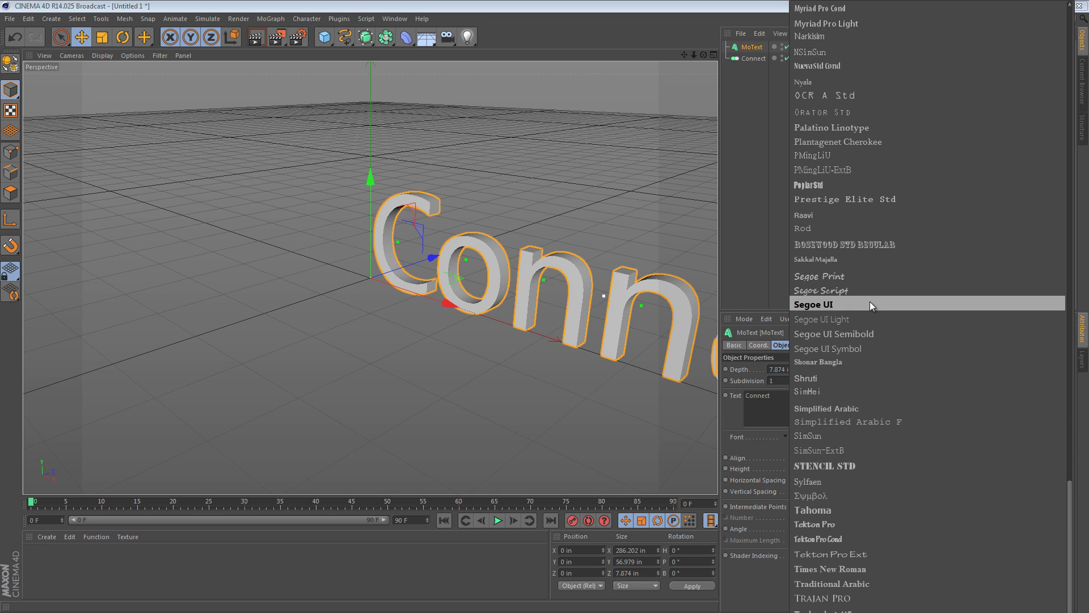
{"action": "left_click", "coordinate": [903, 509]}
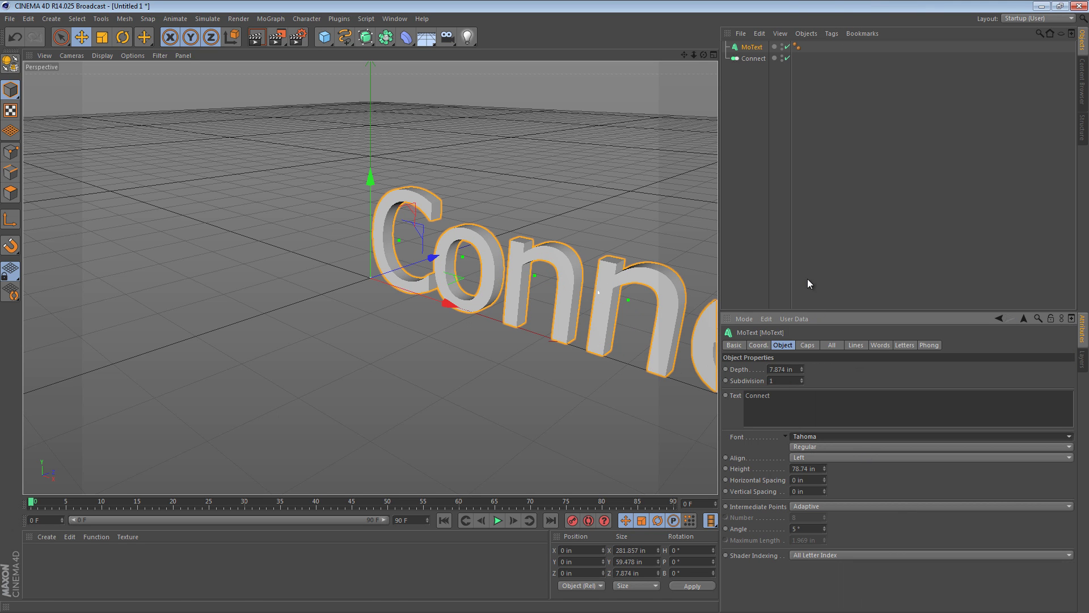
{"action": "mouse_move", "coordinate": [513, 254]}
{"action": "left_mouse_down", "text": "alt"}
{"action": "mouse_move", "coordinate": [554, 245]}
{"action": "mouse_move", "coordinate": [529, 242]}
{"action": "left_mouse_up", "text": "alt"}
{"action": "middle_click_drag", "start_coordinate": [530, 243], "coordinate": [393, 243], "text": "alt"}
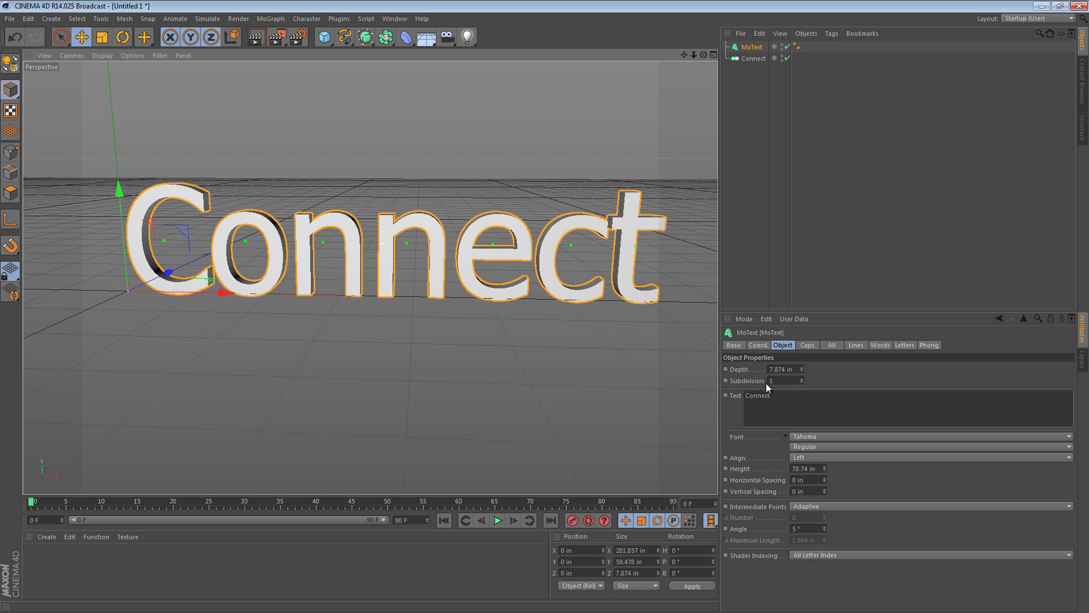
- Set both the start and end caps of the MoText to Fillet Cap
{"action": "left_click", "coordinate": [811, 343]}
{"action": "left_click", "coordinate": [803, 368]}
{"action": "left_click", "coordinate": [806, 410]}
{"action": "left_click", "coordinate": [828, 403]}
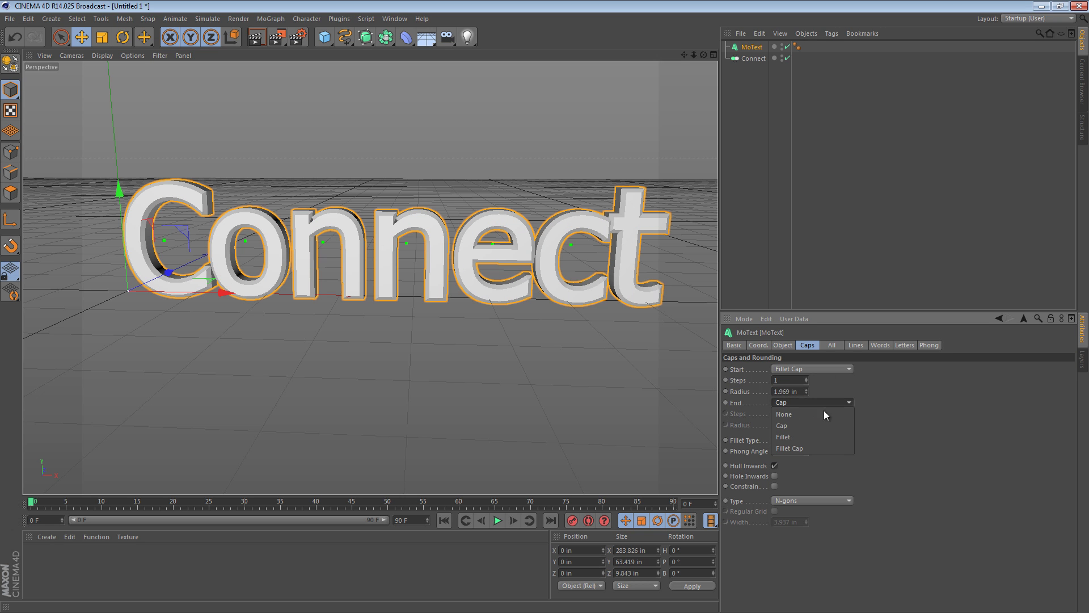
{"action": "left_click", "coordinate": [822, 445]}
- Set the fillet steps to 2 for both the start and end caps of the MoText
{"action": "left_click_drag", "start_coordinate": [415, 336], "coordinate": [516, 216], "text": "alt"}
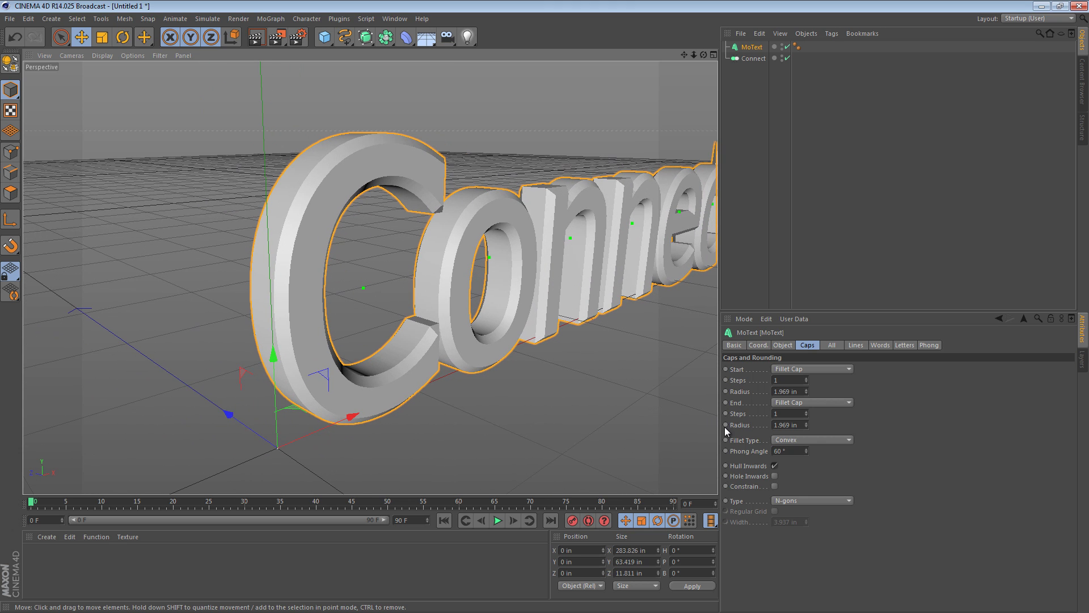
{"action": "double_click", "coordinate": [788, 381]}
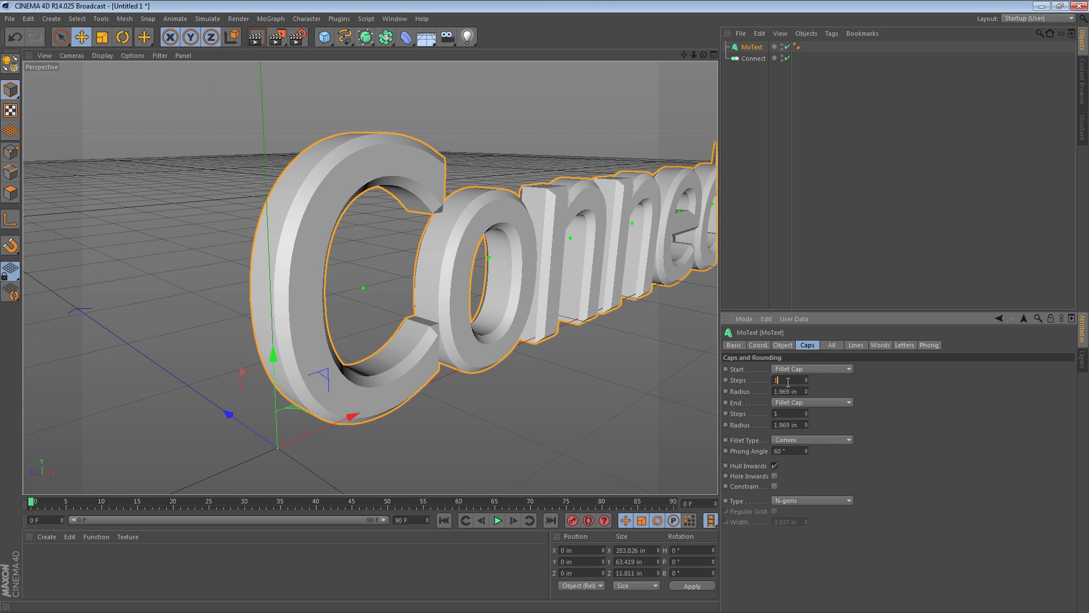
{"action": "type", "text": "3"}
{"action": "scroll", "coordinate": [789, 382], "scroll_direction": "down", "scroll_amount": 1}
{"action": "left_click", "coordinate": [798, 413]}
{"action": "scroll", "coordinate": [798, 412], "scroll_direction": "up", "scroll_amount": 2}
{"action": "scroll", "coordinate": [799, 413], "scroll_direction": "down", "scroll_amount": 1}
{"action": "left_click_drag", "start_coordinate": [286, 217], "coordinate": [266, 232], "text": "alt"}
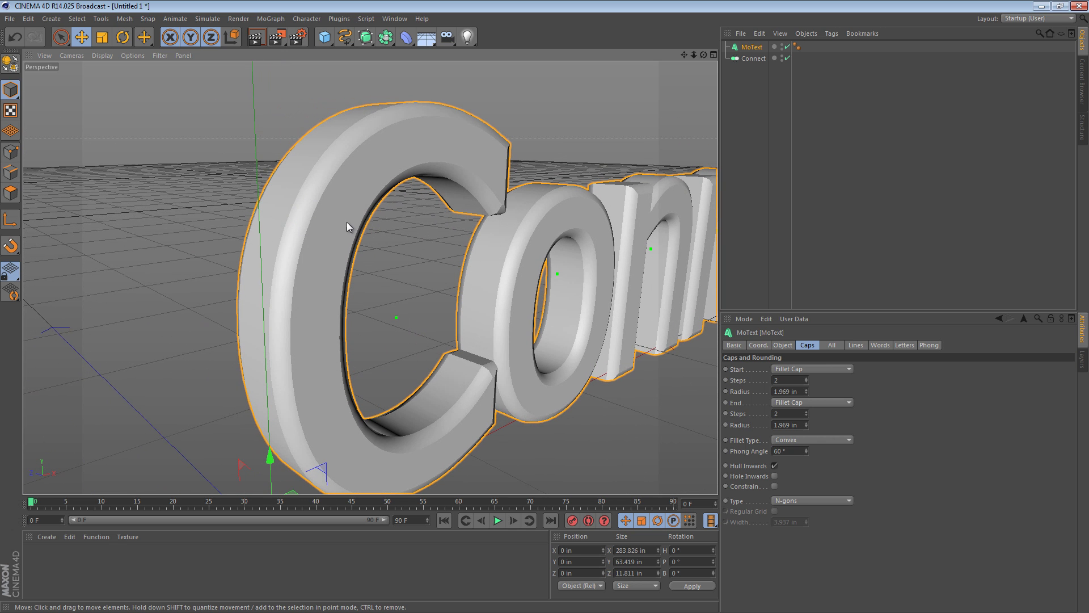
- Make the MoText a child of the Connect object and clear the selection
{"action": "left_click", "coordinate": [753, 84]}
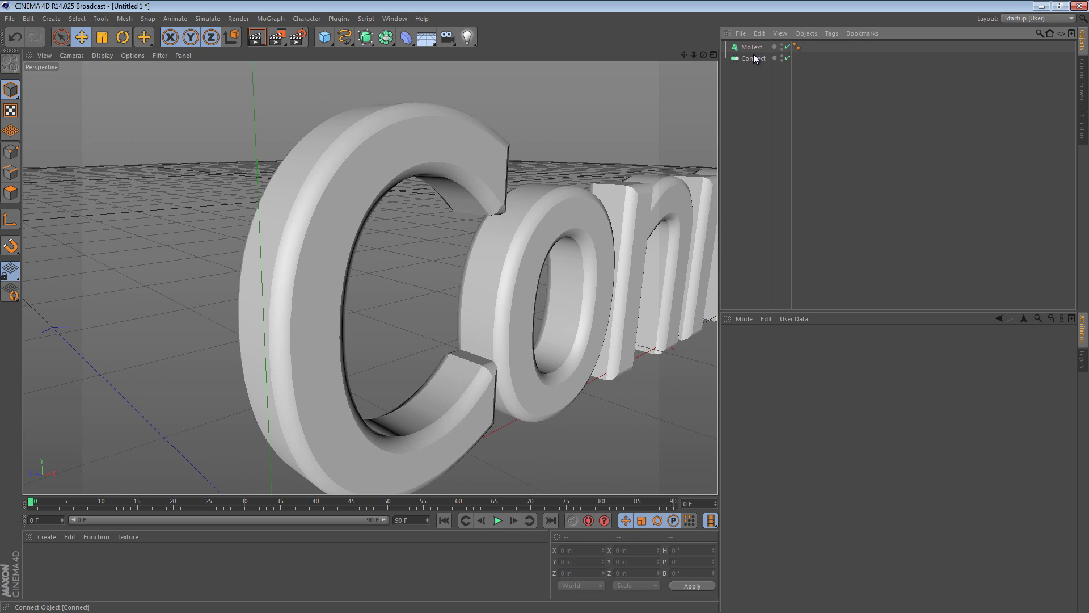
{"action": "left_click_drag", "start_coordinate": [751, 47], "coordinate": [756, 58]}
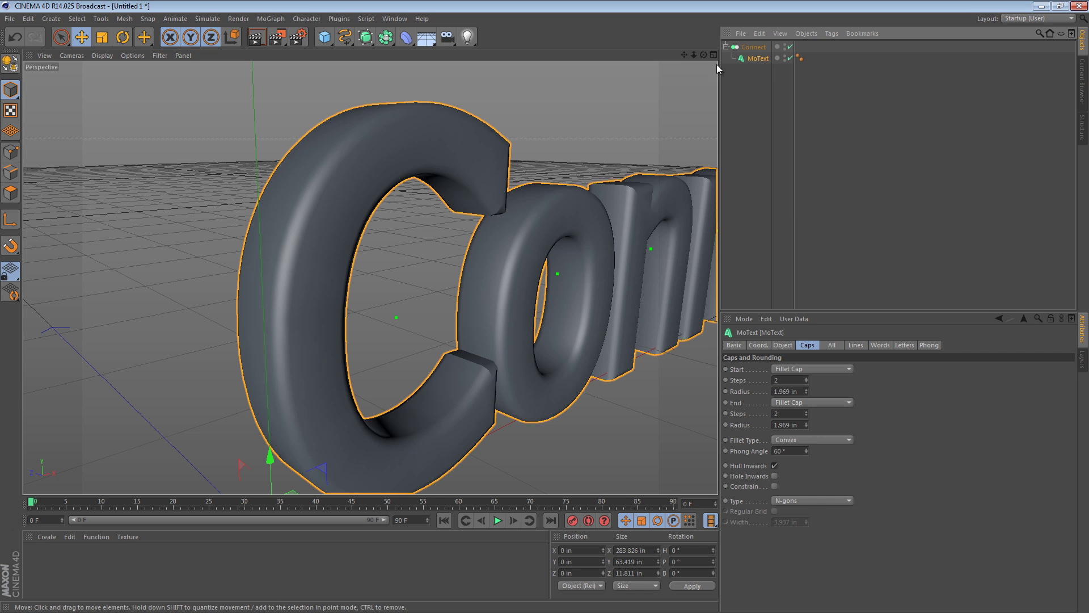
{"action": "left_click", "coordinate": [752, 48]}
{"action": "left_click", "coordinate": [751, 83]}
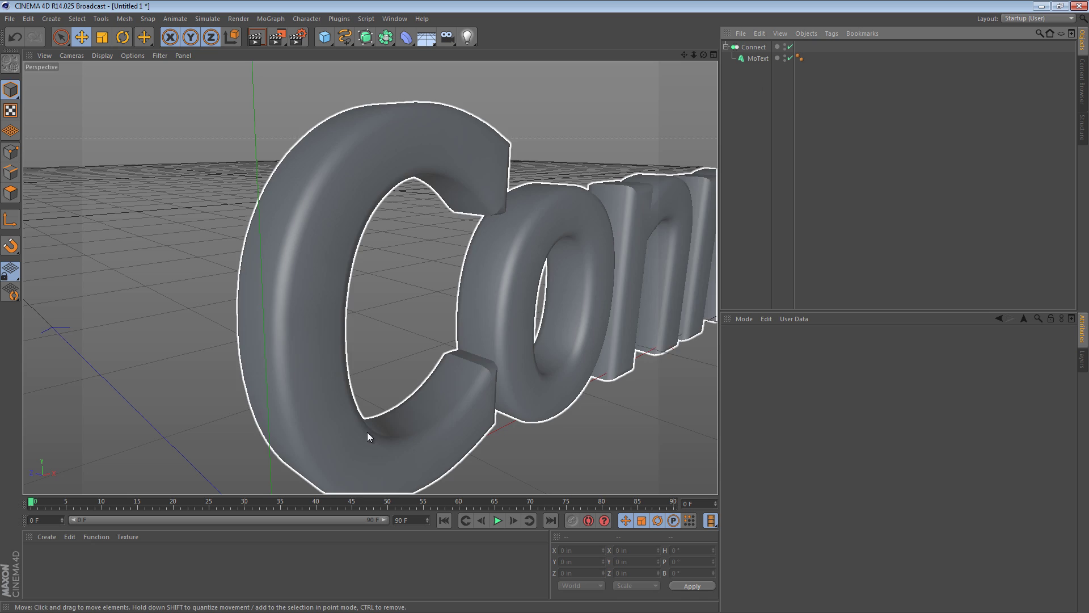
- Create a new material with a purple color of H 285°, S 66% and V 88%
{"action": "left_click", "coordinate": [64, 542]}
{"action": "left_click", "coordinate": [63, 542]}
{"action": "double_click", "coordinate": [45, 559]}
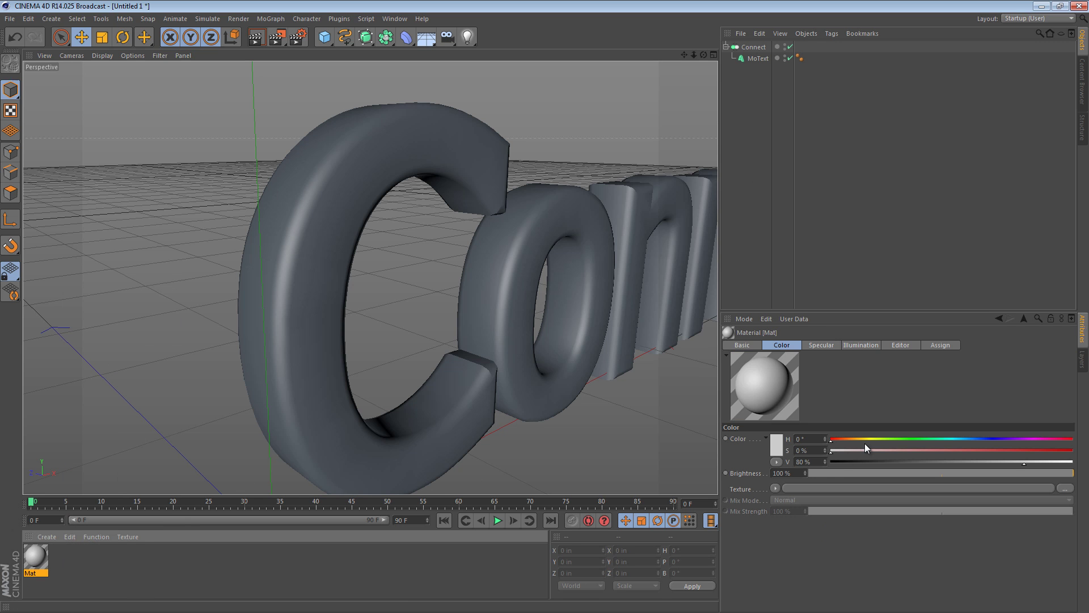
{"action": "left_click", "coordinate": [1022, 439]}
{"action": "left_click", "coordinate": [998, 449]}
{"action": "left_click", "coordinate": [1041, 462]}
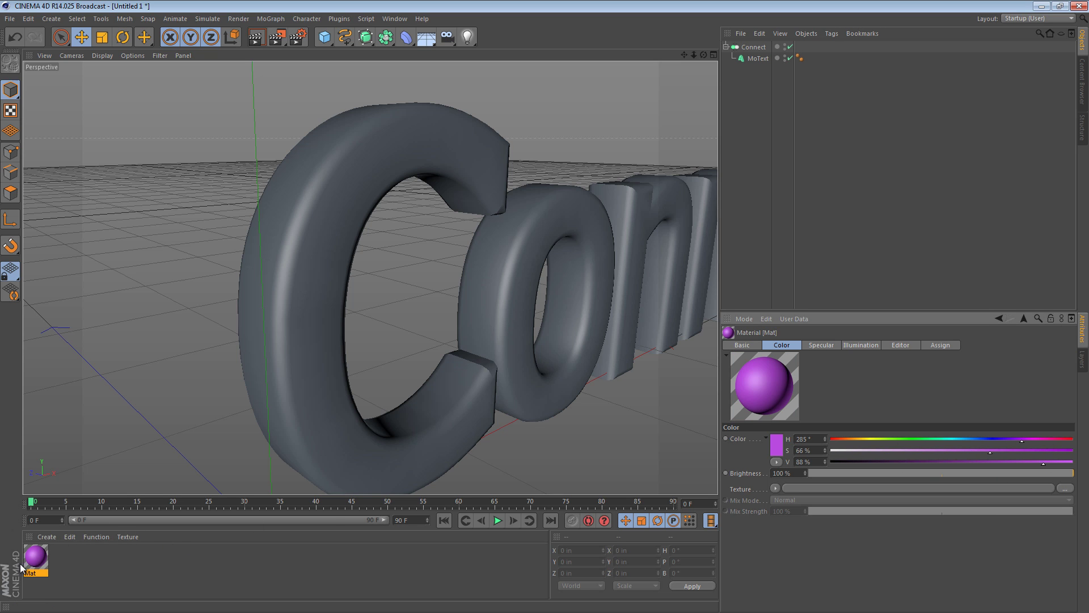
- Apply the purple material to the Connect and MoText objects and move the MoText out of Connect
{"action": "left_click_drag", "start_coordinate": [24, 568], "coordinate": [798, 46]}
{"action": "left_click", "coordinate": [391, 262]}
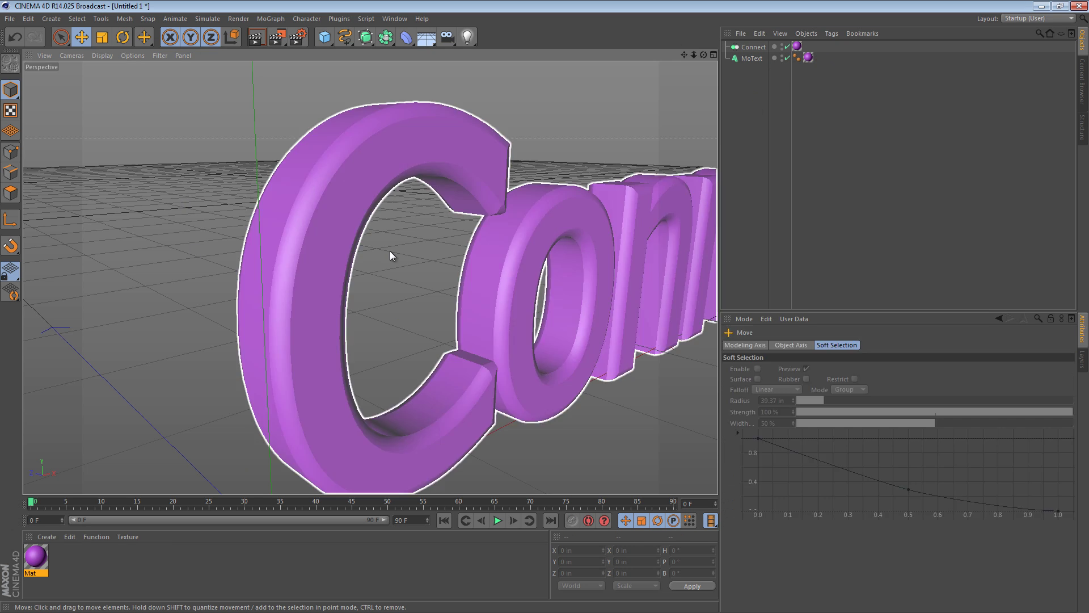
- Examine the beveled end of the letter C up close, with polygon lines shown and hidden
{"action": "left_click_drag", "start_coordinate": [361, 283], "coordinate": [204, 204], "text": "alt"}
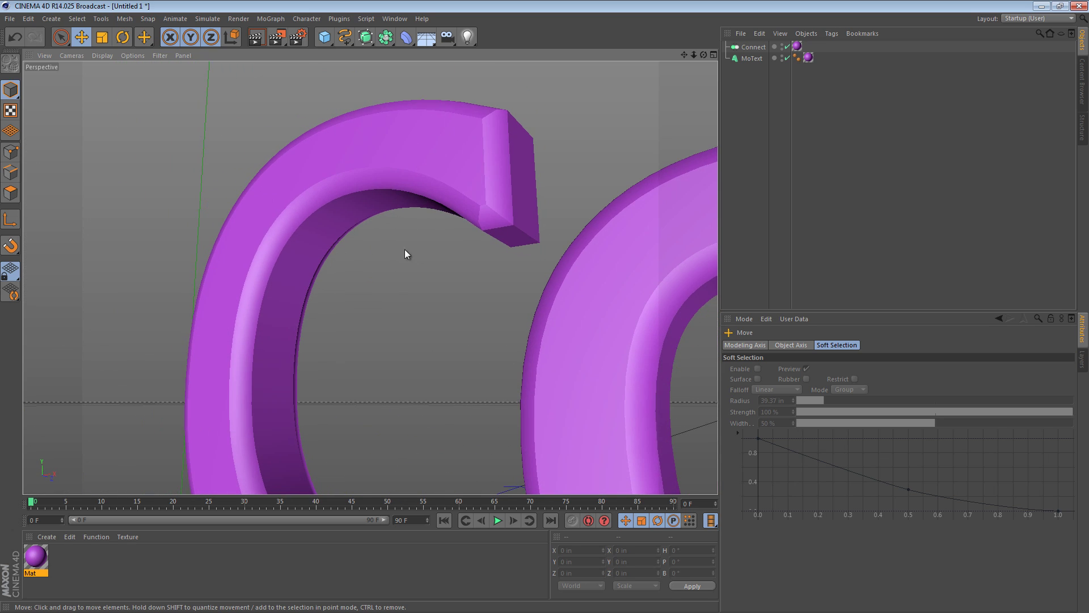
{"action": "right_click_drag", "start_coordinate": [418, 250], "coordinate": [495, 250], "text": "alt"}
{"action": "middle_click_drag", "start_coordinate": [533, 199], "coordinate": [432, 317], "text": "alt"}
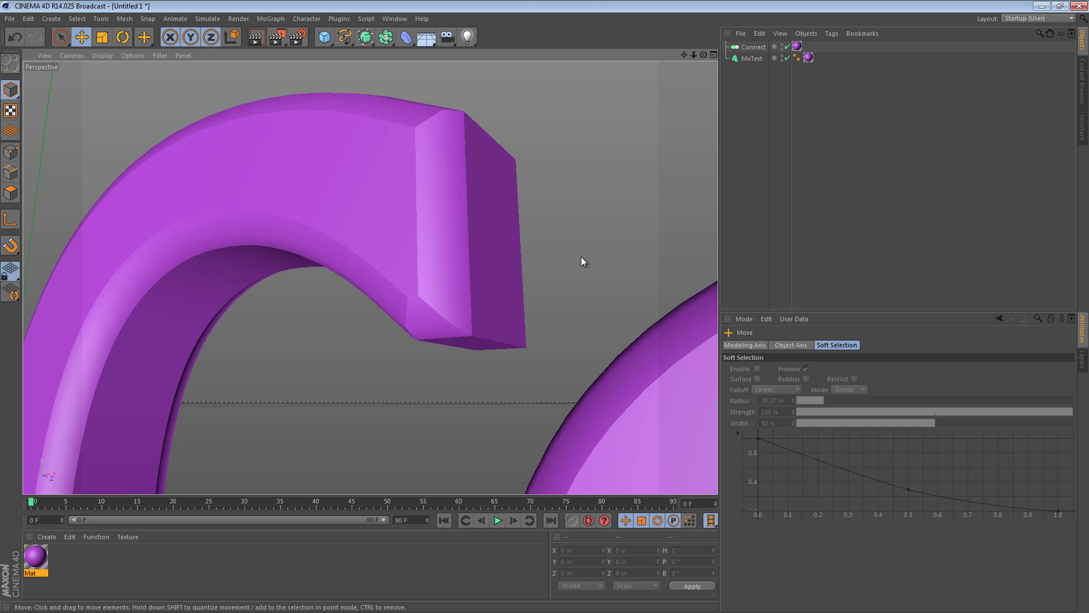
{"action": "key", "text": "n"}
{"action": "key", "text": "b"}
{"action": "left_click", "coordinate": [435, 264]}
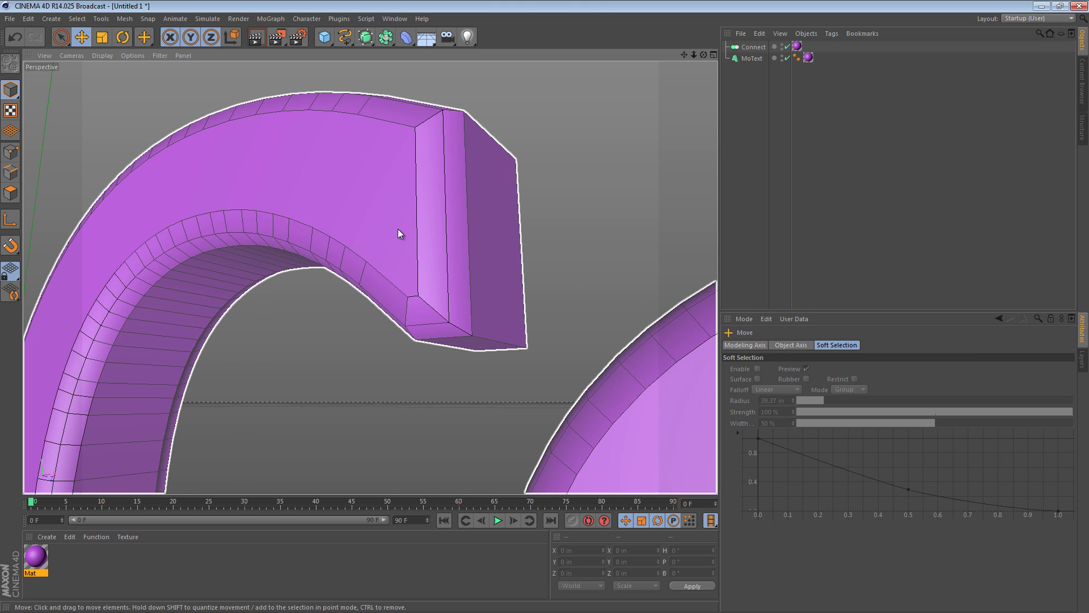
{"action": "key", "text": "n"}
{"action": "key", "text": "a"}
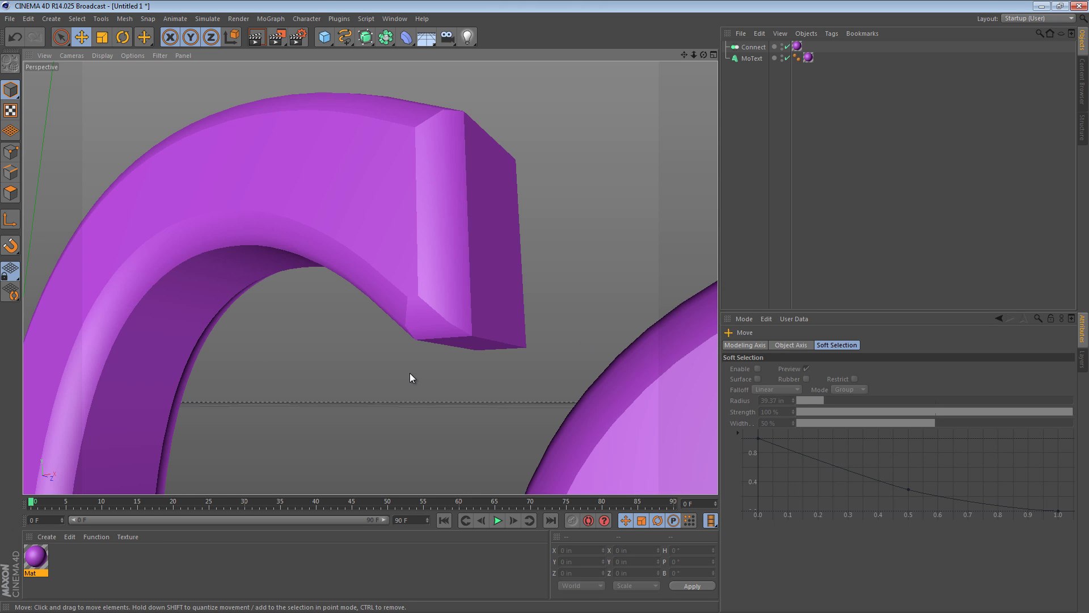
- Place the MoText back under the Connect object and inspect the shading of the C and O letters
{"action": "right_click_drag", "start_coordinate": [405, 373], "coordinate": [373, 342], "text": "alt"}
{"action": "mouse_move", "coordinate": [372, 342]}
{"action": "left_mouse_down", "text": "alt"}
{"action": "mouse_move", "coordinate": [545, 380]}
{"action": "mouse_move", "coordinate": [433, 355]}
{"action": "mouse_move", "coordinate": [482, 282]}
{"action": "left_mouse_up", "text": "alt"}
{"action": "left_click", "coordinate": [750, 58]}
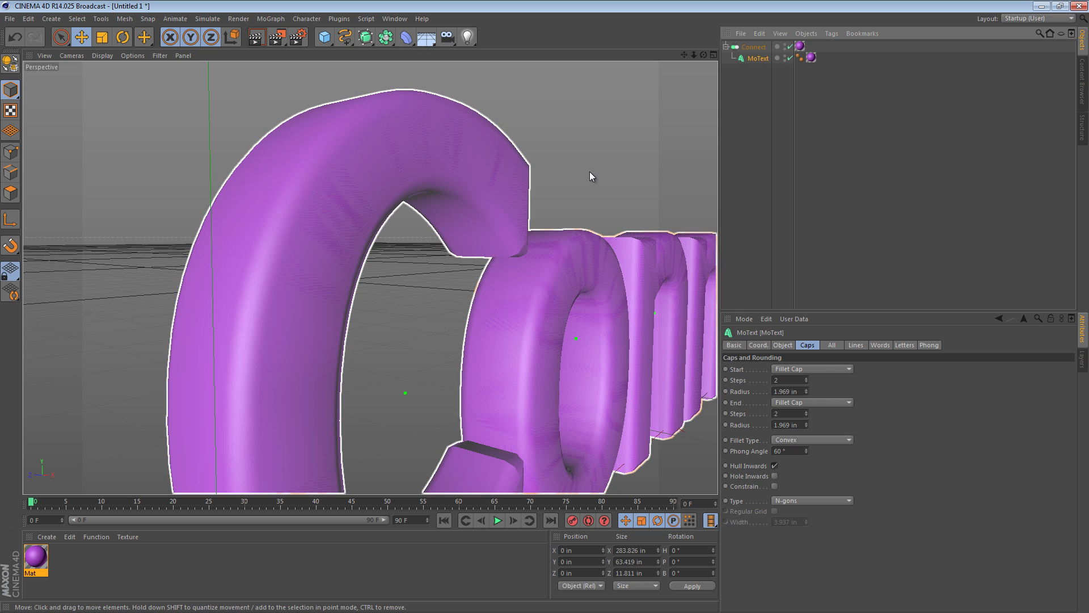
{"action": "left_click_drag", "start_coordinate": [588, 171], "coordinate": [457, 323], "text": "alt"}
{"action": "left_click", "coordinate": [459, 332]}
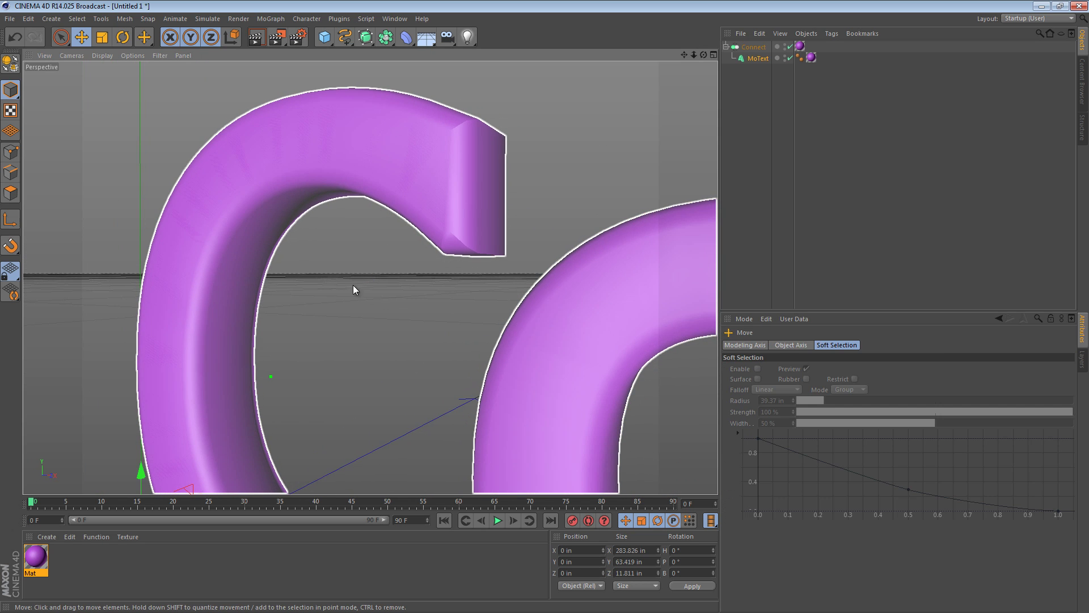
{"action": "left_click_drag", "start_coordinate": [382, 300], "coordinate": [306, 231], "text": "alt"}
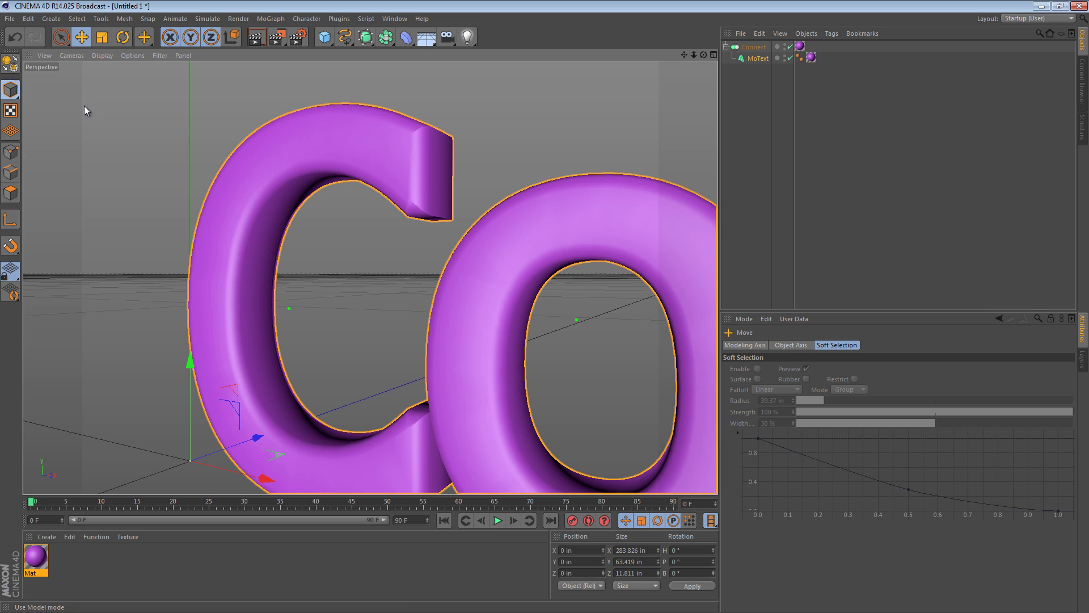
- Turn off Angle Limit in the MoText's Phong tag
{"action": "left_click", "coordinate": [505, 91]}
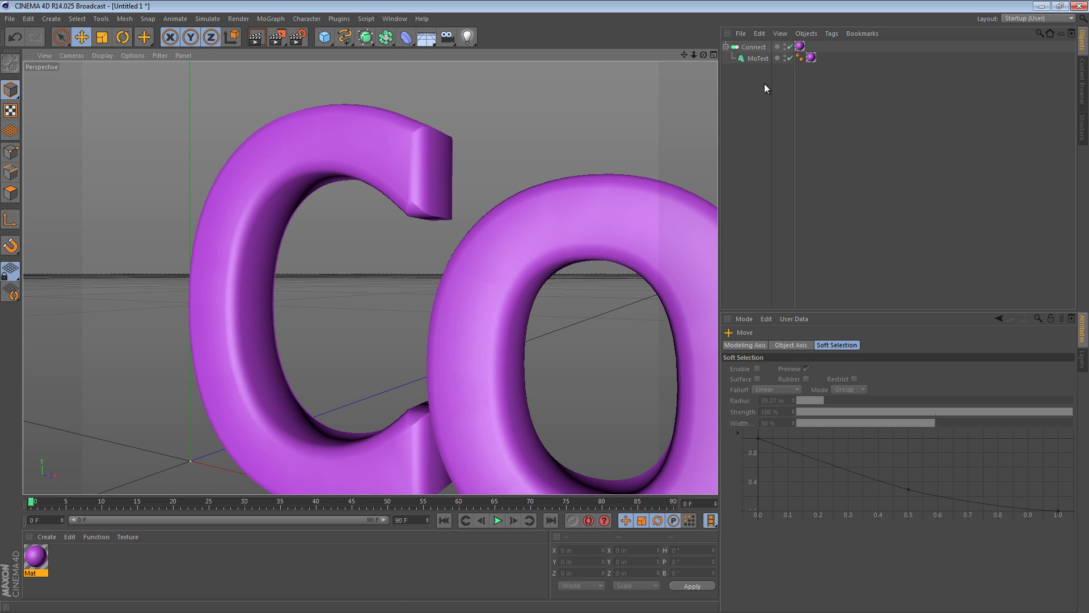
{"action": "left_click", "coordinate": [800, 57]}
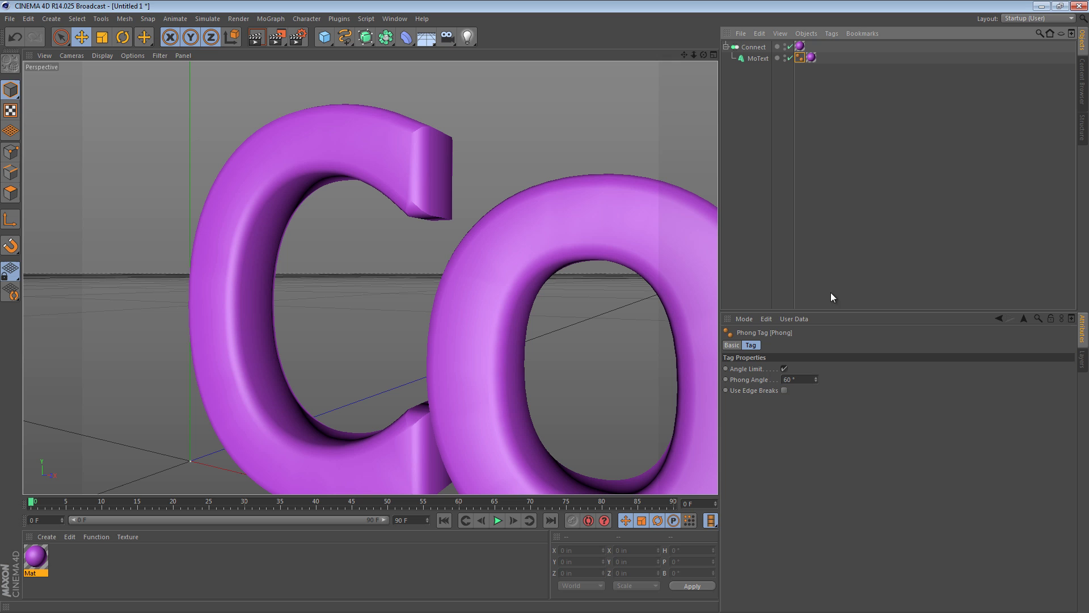
{"action": "left_click", "coordinate": [784, 369]}
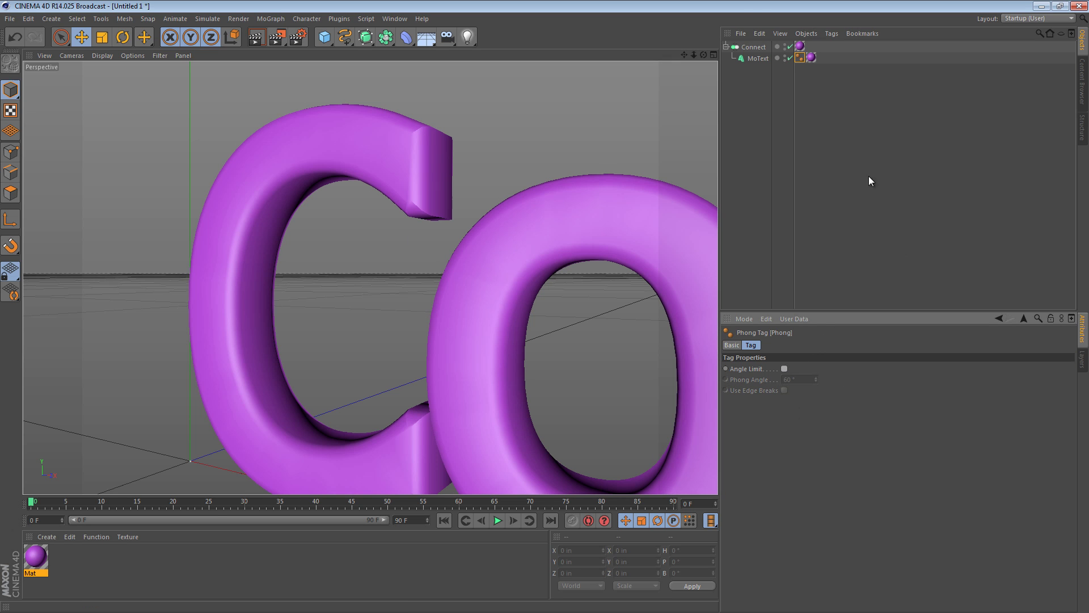
- Raise the Connect object's weld tolerance to about 6.3 in, and bring it back down to 0.394 in
{"action": "left_click", "coordinate": [753, 47]}
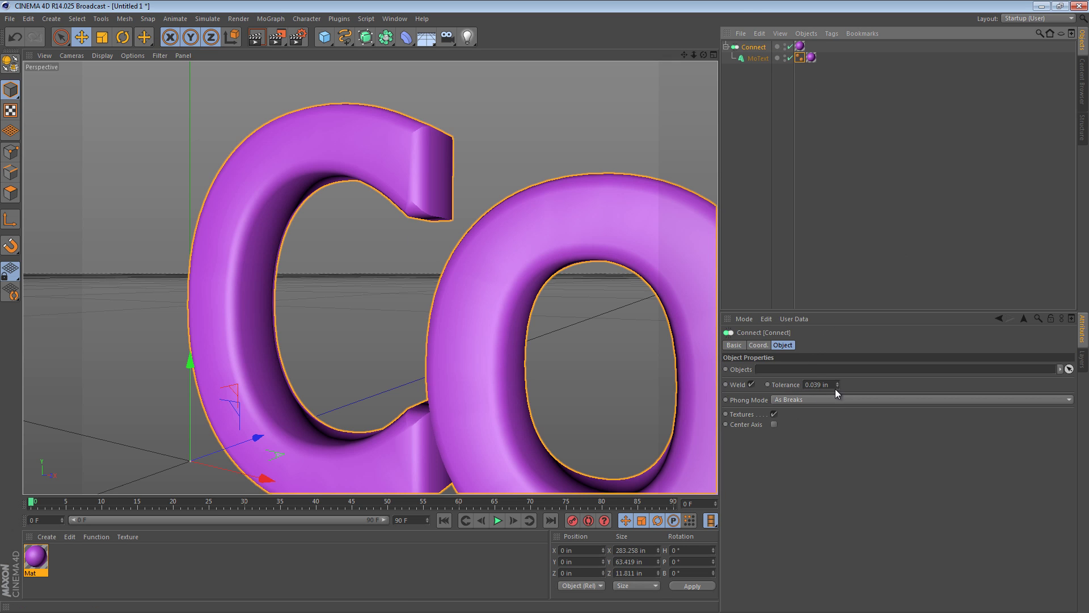
{"action": "left_click", "coordinate": [832, 384]}
{"action": "scroll", "coordinate": [832, 384], "scroll_direction": "up", "scroll_amount": 10}
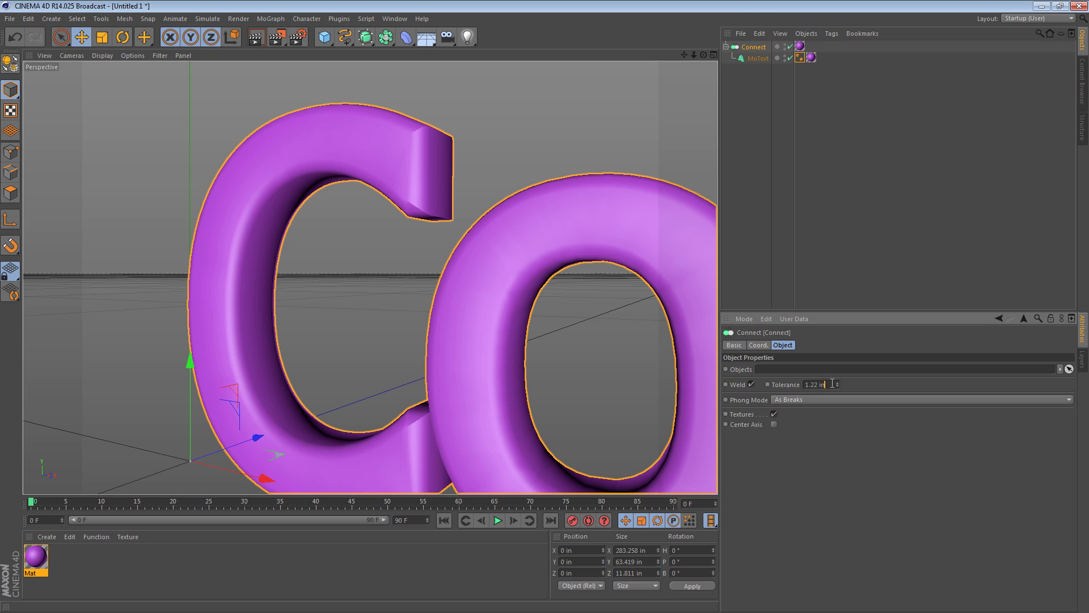
{"action": "scroll", "coordinate": [833, 384], "scroll_direction": "up", "scroll_amount": 20}
{"action": "scroll", "coordinate": [832, 384], "scroll_direction": "up", "scroll_amount": 20}
{"action": "scroll", "coordinate": [832, 384], "scroll_direction": "up", "scroll_amount": 8}
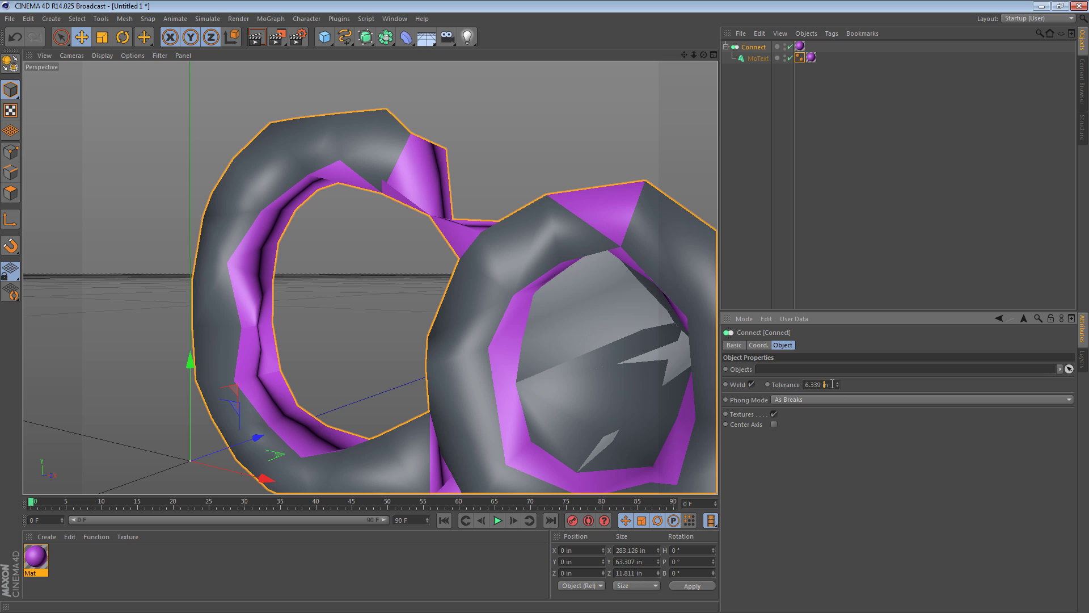
{"action": "scroll", "coordinate": [832, 384], "scroll_direction": "down", "scroll_amount": 15}
{"action": "scroll", "coordinate": [832, 384], "scroll_direction": "up", "scroll_amount": 3}
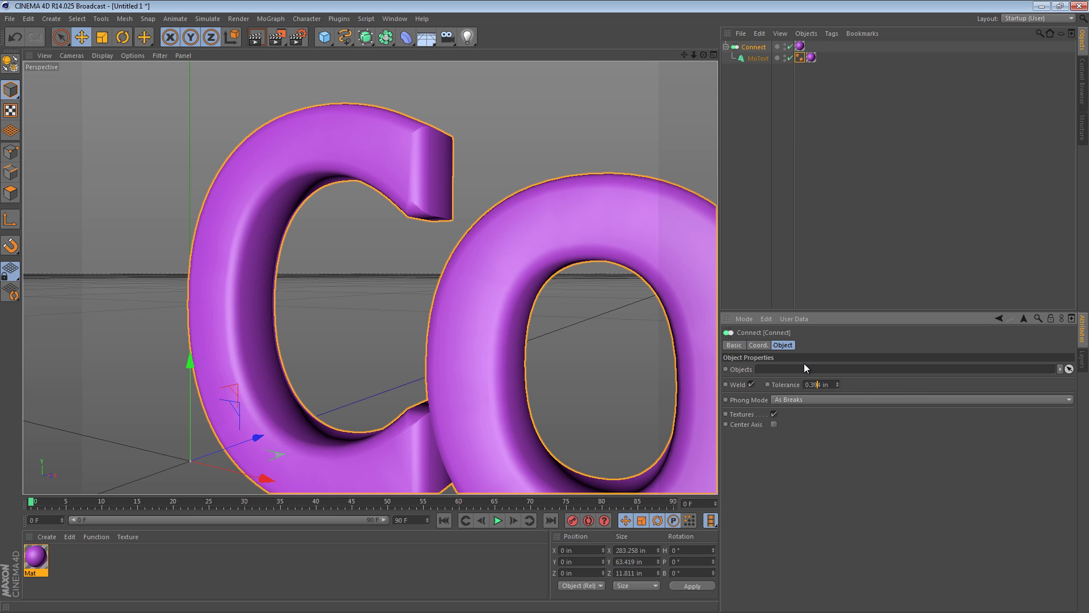
- Delete the MoText from under the Connect object
{"action": "left_click", "coordinate": [457, 223]}
{"action": "right_click_drag", "start_coordinate": [587, 241], "coordinate": [553, 260], "text": "alt"}
{"action": "middle_click_drag", "start_coordinate": [553, 259], "coordinate": [134, 228], "text": "alt"}
{"action": "left_click_drag", "start_coordinate": [332, 244], "coordinate": [136, 190], "text": "alt"}
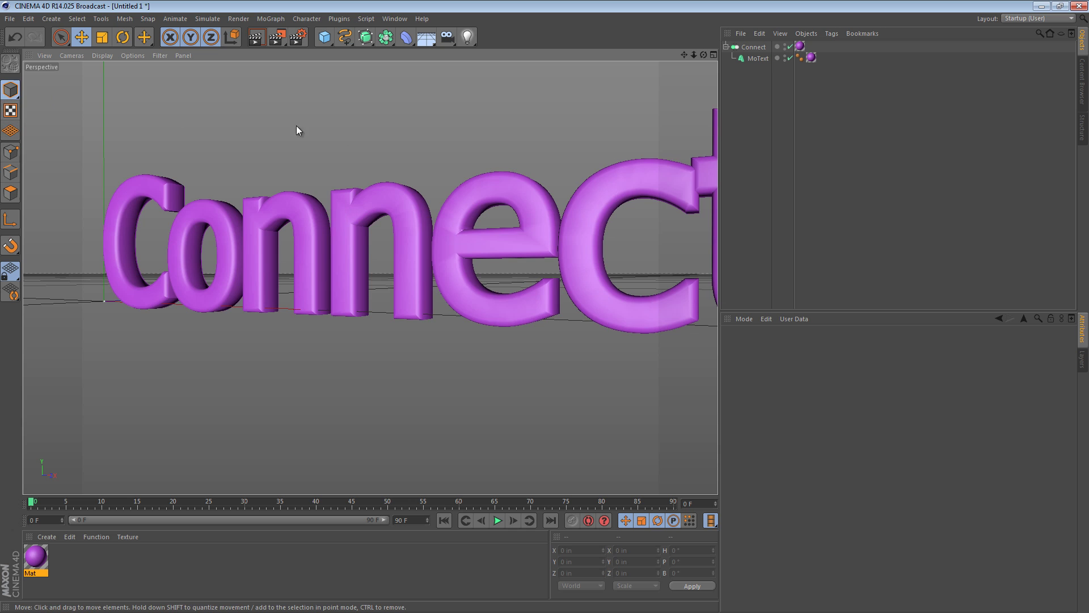
{"action": "left_click_drag", "start_coordinate": [679, 224], "coordinate": [412, 143], "text": "alt"}
{"action": "left_click", "coordinate": [412, 142]}
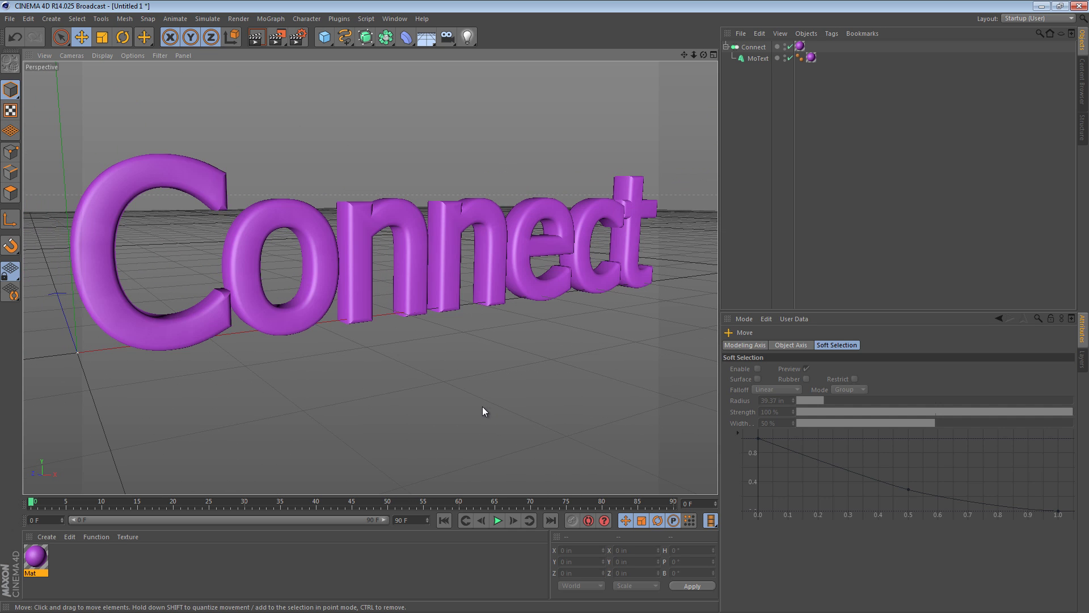
{"action": "left_click", "coordinate": [754, 59]}
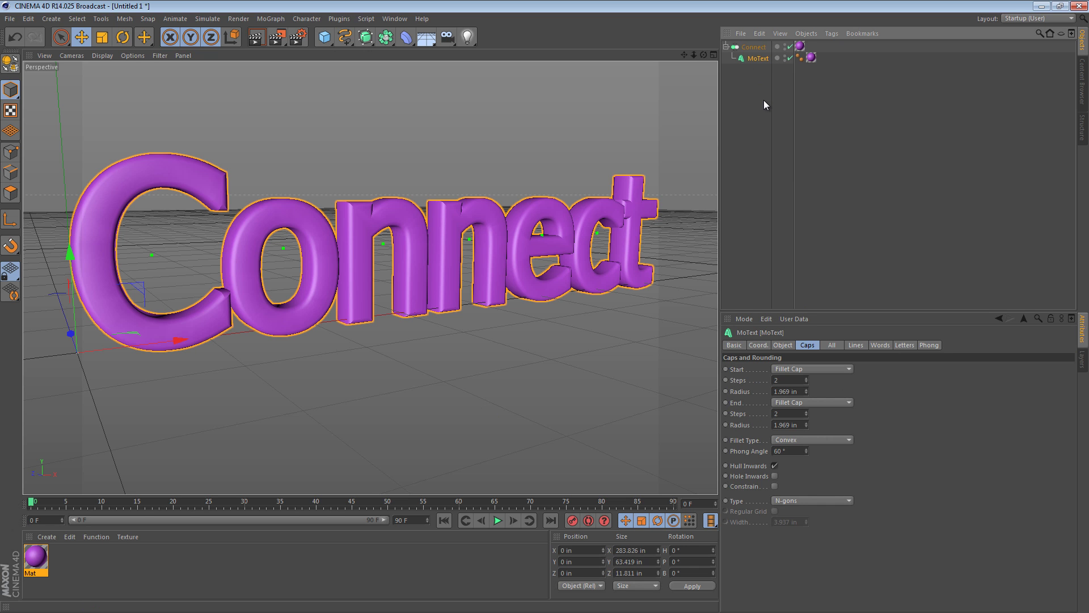
{"action": "key", "text": "Delete"}
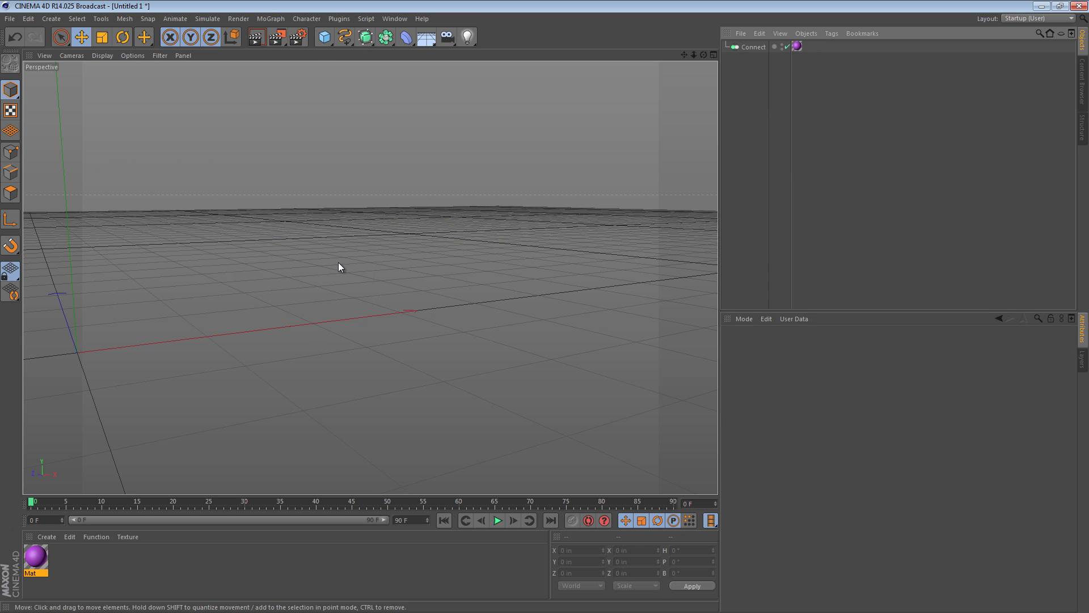
- Add a Plane primitive in the top view and move it to about X -146 in, Z 39 in
{"action": "key", "text": "F2"}
{"action": "left_click", "coordinate": [325, 37]}
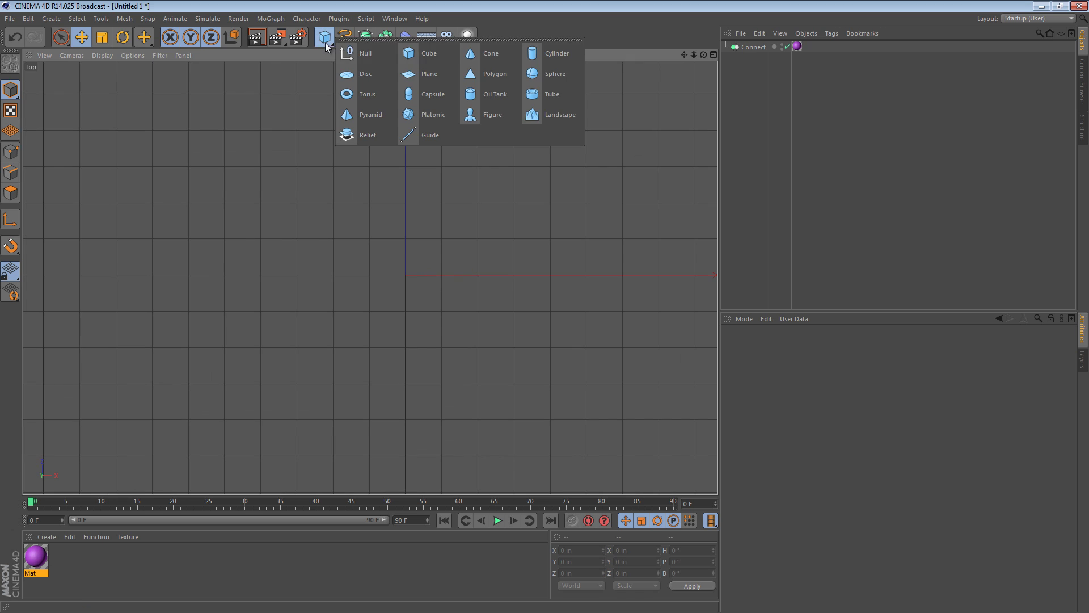
{"action": "left_click", "coordinate": [436, 71]}
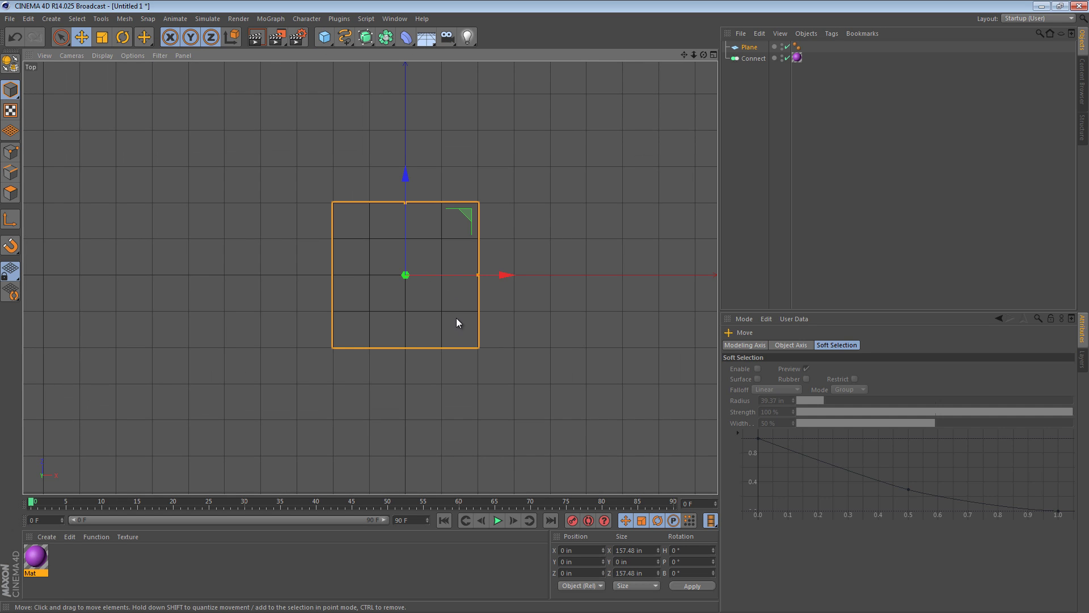
{"action": "left_click_drag", "start_coordinate": [454, 321], "coordinate": [315, 284]}
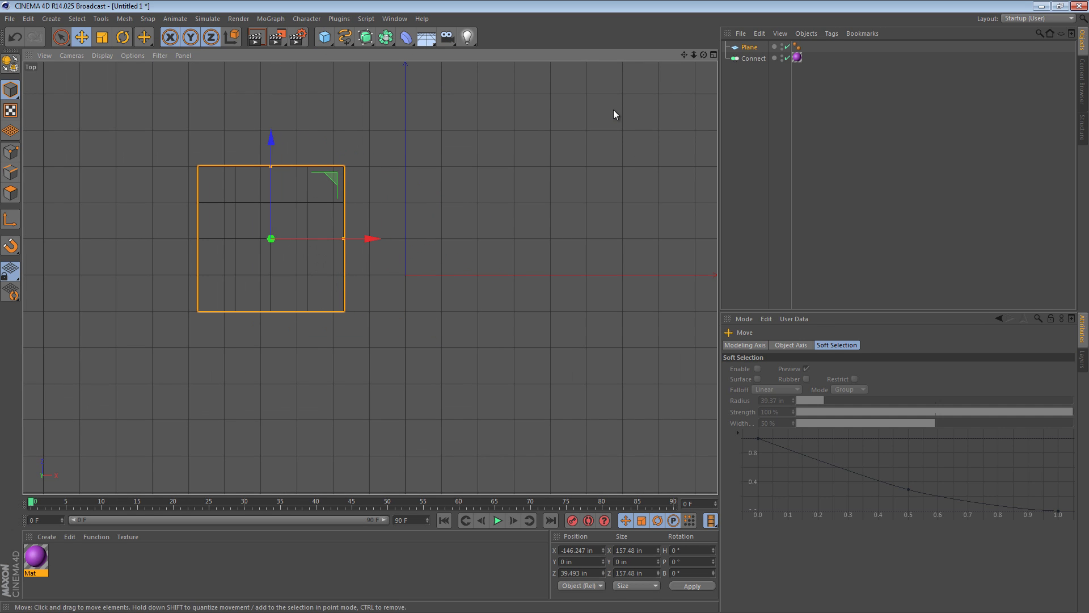
- Set the plane's width and height segments to 5 each
{"action": "key", "text": "n"}
{"action": "key", "text": "h"}
{"action": "left_click", "coordinate": [749, 47]}
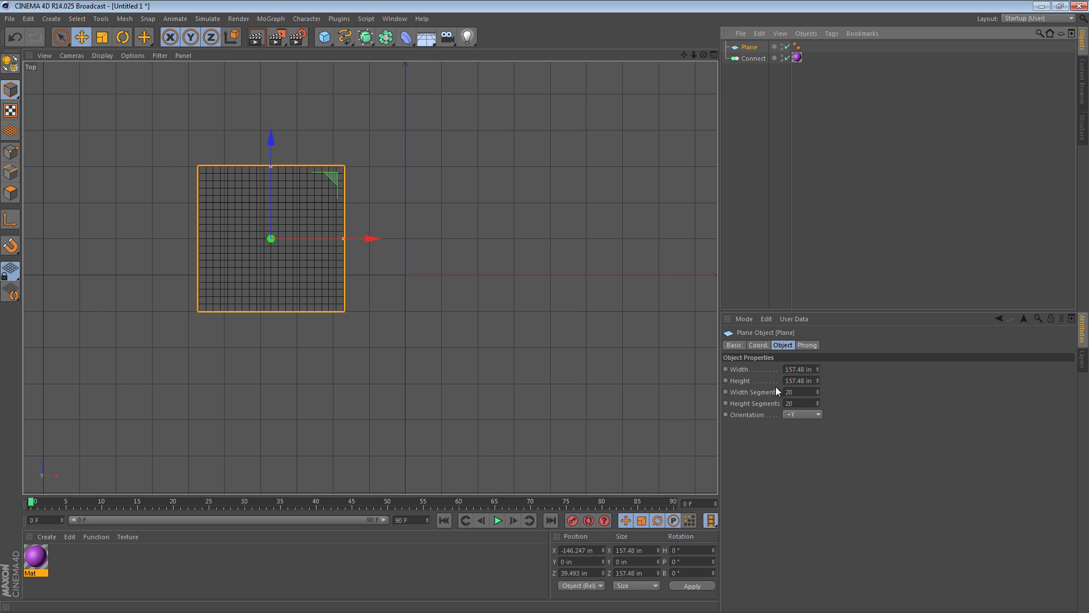
{"action": "left_click", "coordinate": [790, 391]}
{"action": "type", "text": "5"}
{"action": "key", "text": "Tab"}
{"action": "type", "text": "5"}
{"action": "key", "text": "Return"}
- Frame the plane in the perspective view and display it with Gouraud Shading (Lines)
{"action": "key", "text": "F1"}
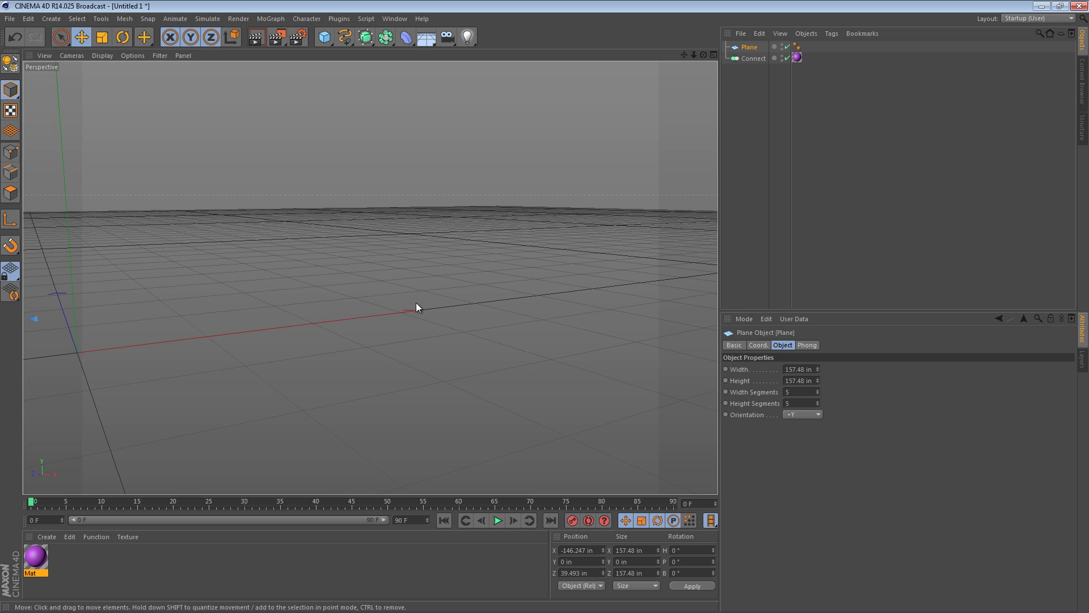
{"action": "key", "text": "s"}
{"action": "left_click_drag", "start_coordinate": [426, 285], "coordinate": [390, 375], "text": "alt"}
{"action": "left_click_drag", "start_coordinate": [479, 328], "coordinate": [467, 329], "text": "alt"}
{"action": "right_click_drag", "start_coordinate": [468, 329], "coordinate": [444, 342], "text": "alt"}
{"action": "key", "text": "n"}
{"action": "key", "text": "b"}
- Try raising the plane vertically, and undo the move
{"action": "left_click_drag", "start_coordinate": [346, 203], "coordinate": [346, 170]}
{"action": "key", "text": "ctrl+shift+a"}
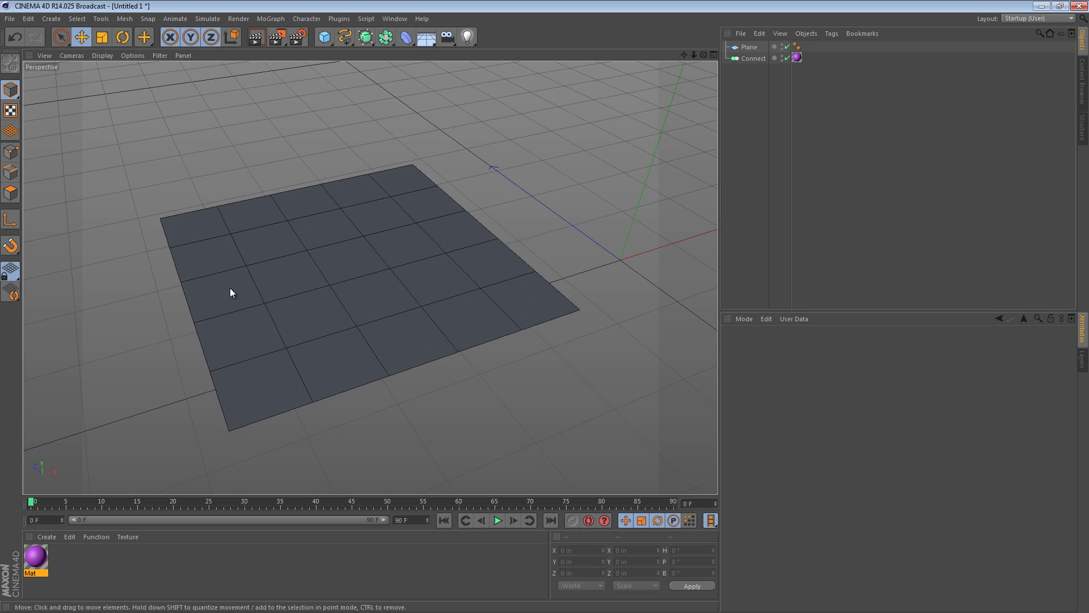
{"action": "key", "text": "ctrl+z"}
{"action": "key", "text": "ctrl+z"}
{"action": "key", "text": "ctrl+z"}
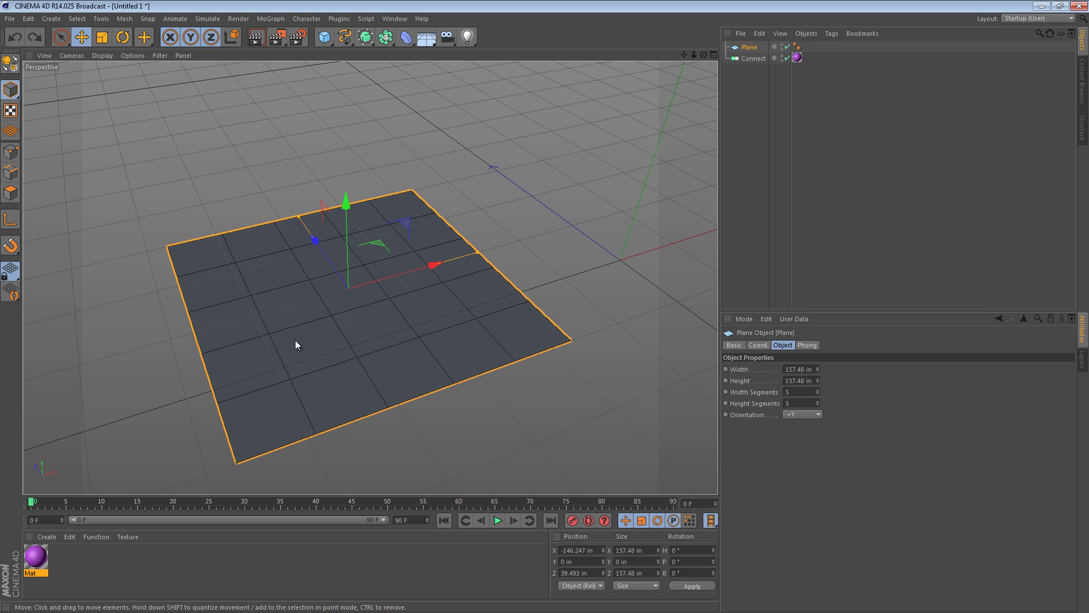
- Apply the purple material to the plane and set its X and Z positions to 0
{"action": "left_click_drag", "start_coordinate": [36, 556], "coordinate": [338, 359]}
{"action": "key", "text": "ctrl+shift+a"}
{"action": "left_click", "coordinate": [442, 252]}
{"action": "left_click", "coordinate": [594, 551]}
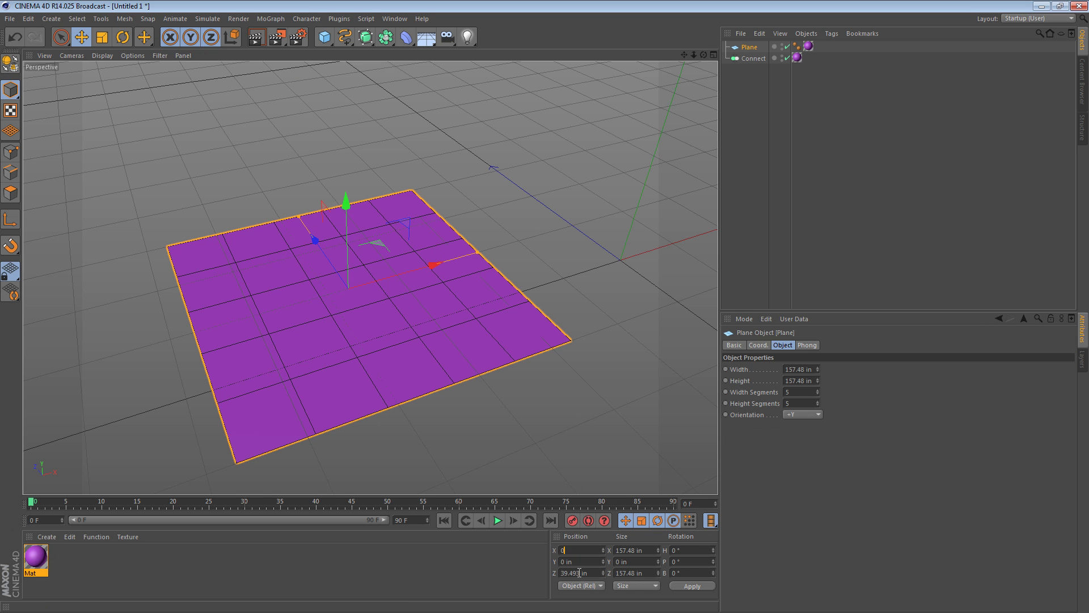
{"action": "double_click", "coordinate": [579, 573]}
{"action": "type", "text": "0"}
{"action": "left_click", "coordinate": [691, 587]}
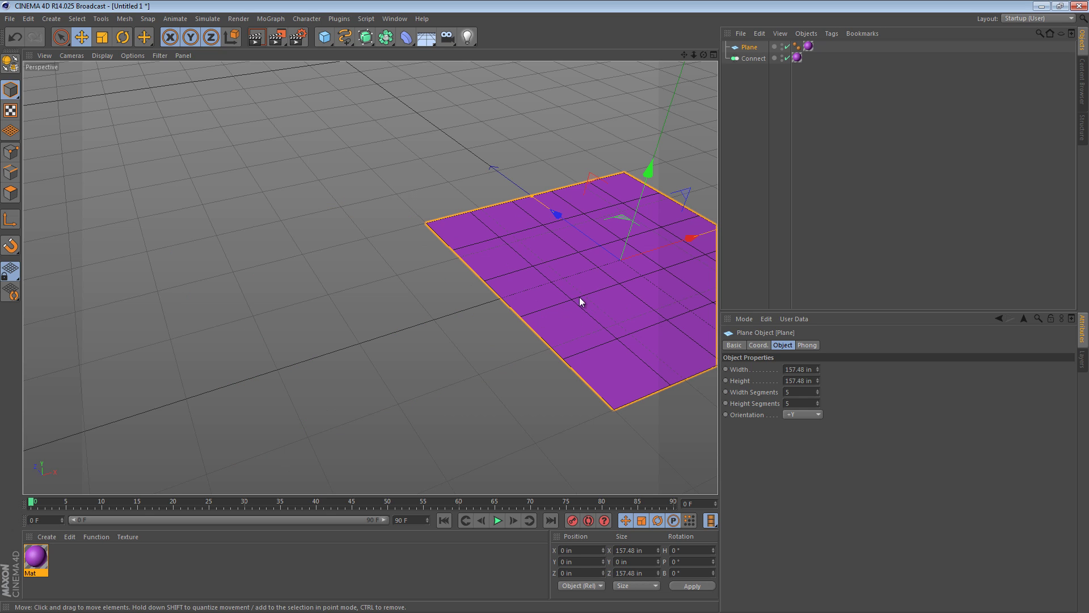
- Scale the plane down uniformly to about 62 in square
{"action": "middle_click_drag", "start_coordinate": [553, 298], "coordinate": [451, 295], "text": "alt"}
{"action": "left_click_drag", "start_coordinate": [451, 295], "coordinate": [383, 329], "text": "alt"}
{"action": "right_click_drag", "start_coordinate": [382, 329], "coordinate": [488, 315], "text": "alt"}
{"action": "middle_click_drag", "start_coordinate": [488, 315], "coordinate": [418, 355], "text": "alt"}
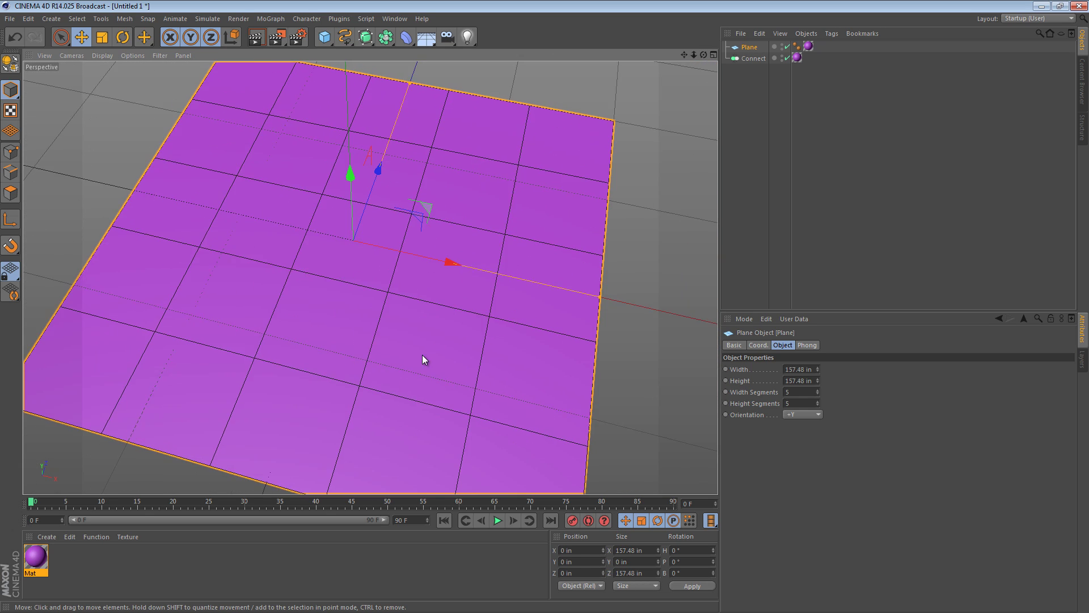
{"action": "scroll", "coordinate": [425, 355], "scroll_direction": "down", "scroll_amount": 3}
{"action": "key", "text": "t"}
{"action": "left_click_drag", "start_coordinate": [423, 351], "coordinate": [139, 377]}
{"action": "scroll", "coordinate": [460, 301], "scroll_direction": "up", "scroll_amount": 5}
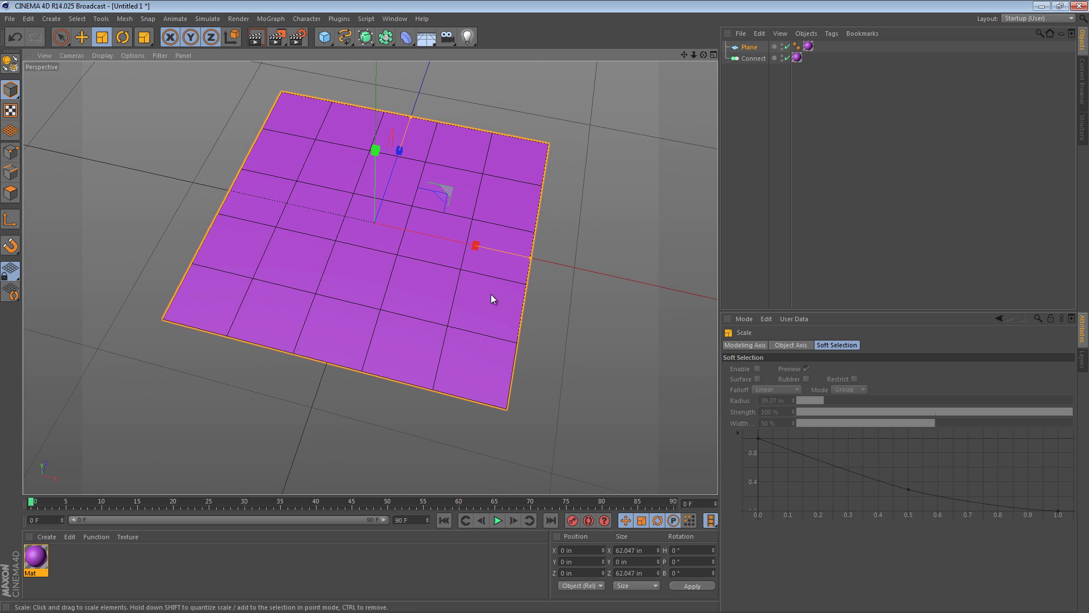
{"action": "middle_click_drag", "start_coordinate": [470, 300], "coordinate": [422, 318], "text": "alt"}
{"action": "left_click", "coordinate": [518, 238]}
{"action": "left_click", "coordinate": [332, 38]}
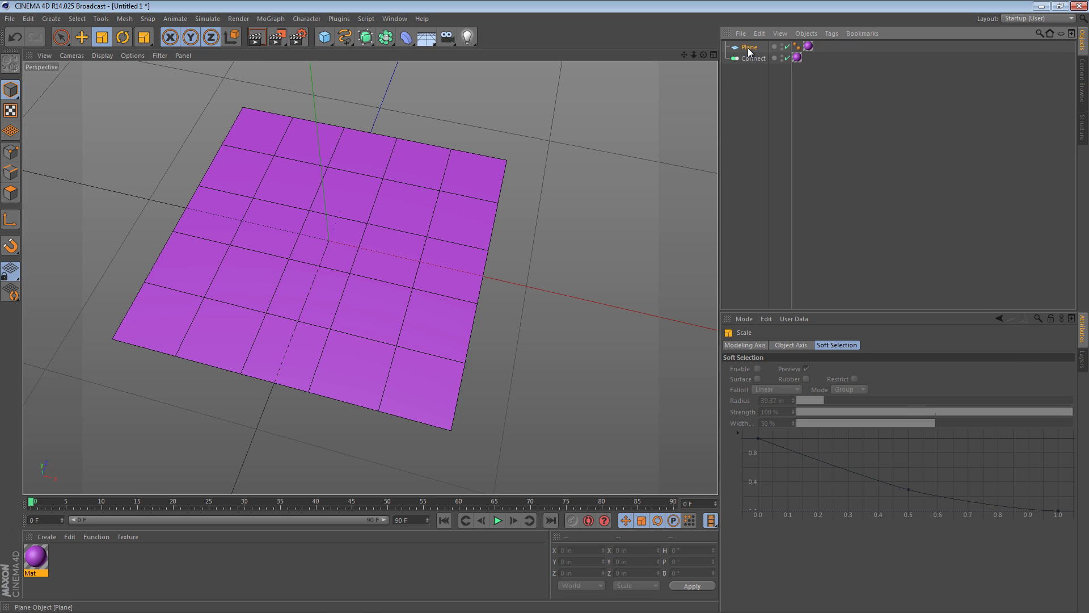
- Duplicate the plane along X, placing the copy beside the original with a narrow gap between them
{"action": "left_click", "coordinate": [437, 237]}
{"action": "key", "text": "e"}
{"action": "left_click_drag", "start_coordinate": [428, 264], "coordinate": [544, 331], "text": "ctrl"}
{"action": "left_click_drag", "start_coordinate": [499, 296], "coordinate": [434, 263], "text": "alt"}
{"action": "left_click", "coordinate": [428, 120]}
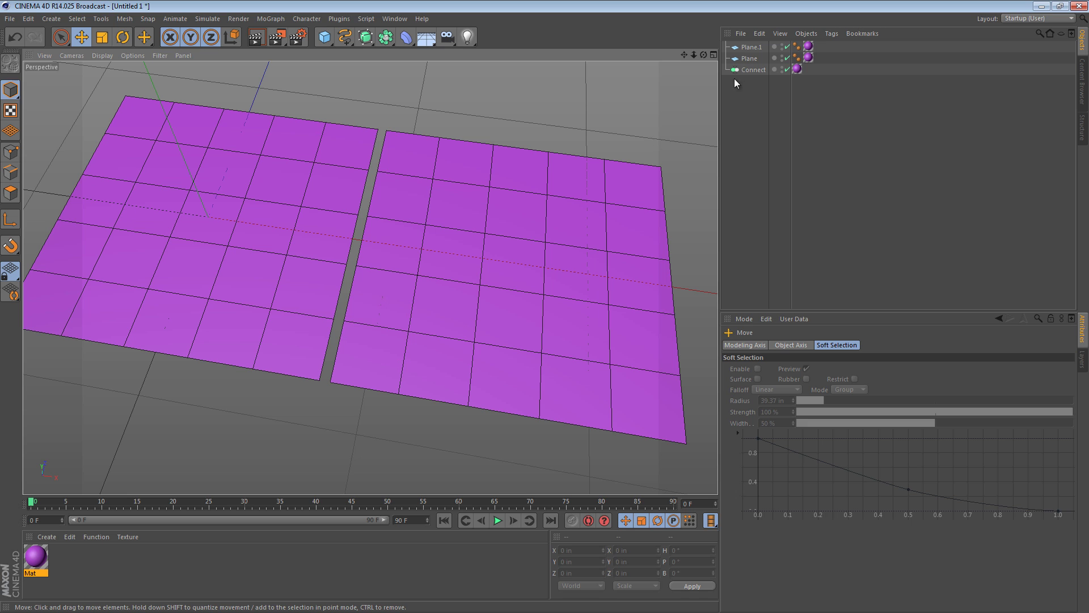
- Look up the Connect Objects command for the two selected planes without applying it
{"action": "left_click", "coordinate": [751, 47]}
{"action": "left_click", "coordinate": [749, 59]}
{"action": "left_click", "coordinate": [750, 47], "text": "ctrl"}
{"action": "right_click", "coordinate": [755, 53]}
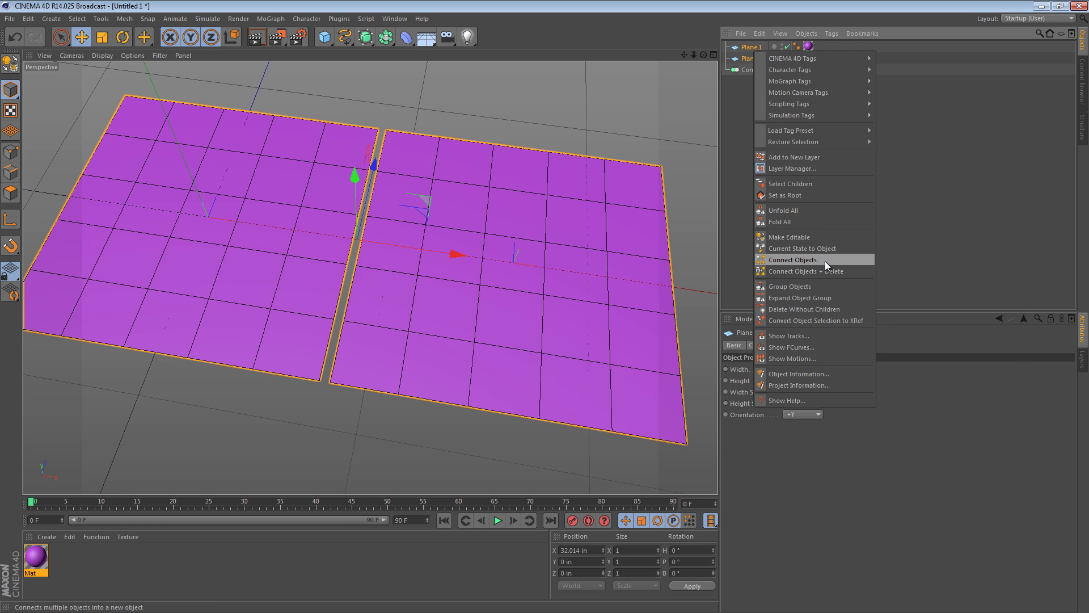
{"action": "left_click", "coordinate": [972, 233]}
{"action": "left_click", "coordinate": [771, 102]}
- Place both planes under the Connect object as children
{"action": "left_click", "coordinate": [750, 58]}
{"action": "left_click", "coordinate": [750, 48], "text": "ctrl"}
{"action": "left_click_drag", "start_coordinate": [748, 58], "coordinate": [753, 69]}
- Move the original plane along X to about 1.43 in, narrowing the gap to its copy
{"action": "scroll", "coordinate": [386, 250], "scroll_direction": "up", "scroll_amount": 3}
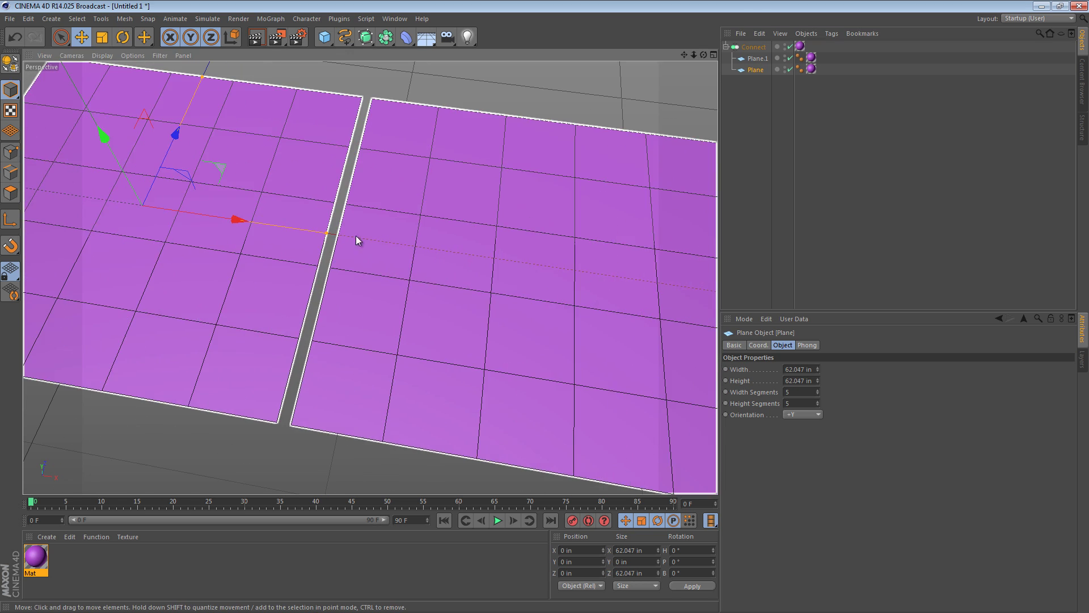
{"action": "scroll", "coordinate": [239, 221], "scroll_direction": "up", "scroll_amount": 3}
{"action": "left_click_drag", "start_coordinate": [239, 221], "coordinate": [244, 226]}
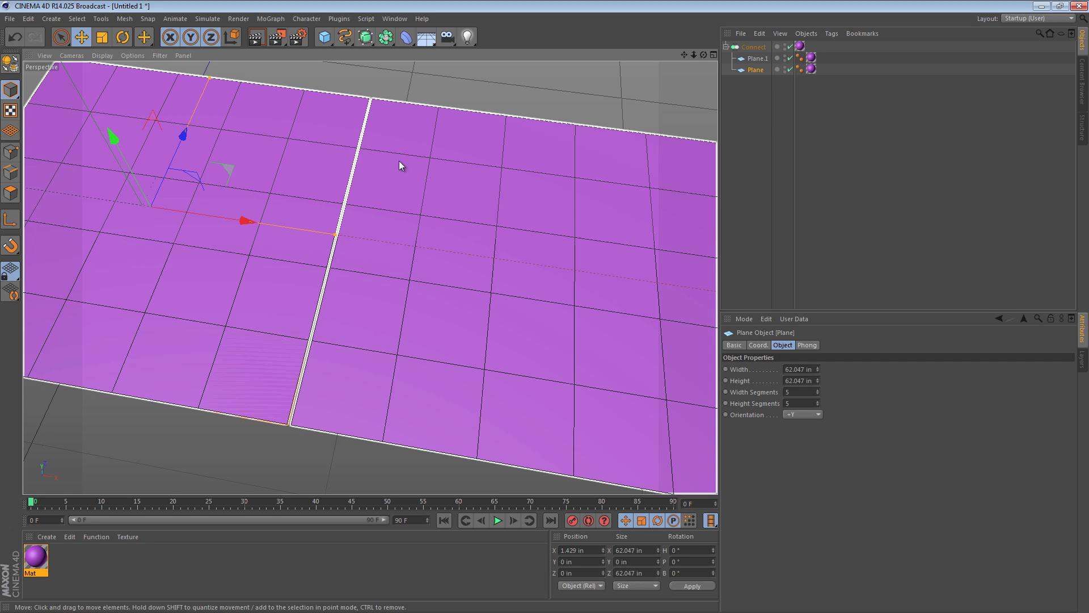
{"action": "left_click", "coordinate": [458, 97]}
- Set the Connect object's weld tolerance to 0.787 in
{"action": "middle_click_drag", "start_coordinate": [411, 201], "coordinate": [454, 185], "text": "alt"}
{"action": "scroll", "coordinate": [437, 195], "scroll_direction": "up", "scroll_amount": 3}
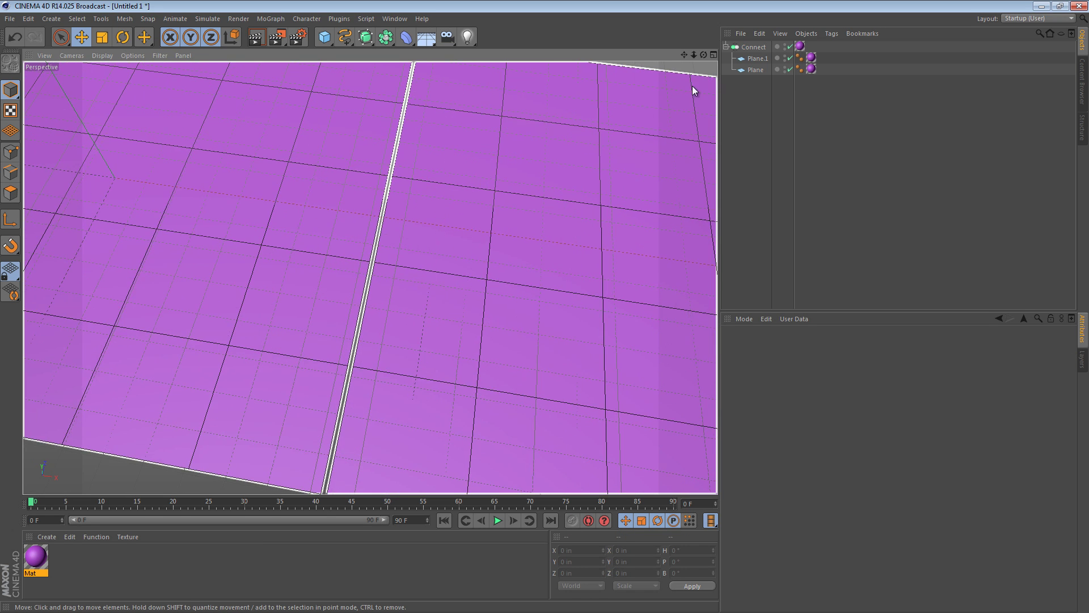
{"action": "left_click", "coordinate": [753, 46]}
{"action": "left_click", "coordinate": [822, 384]}
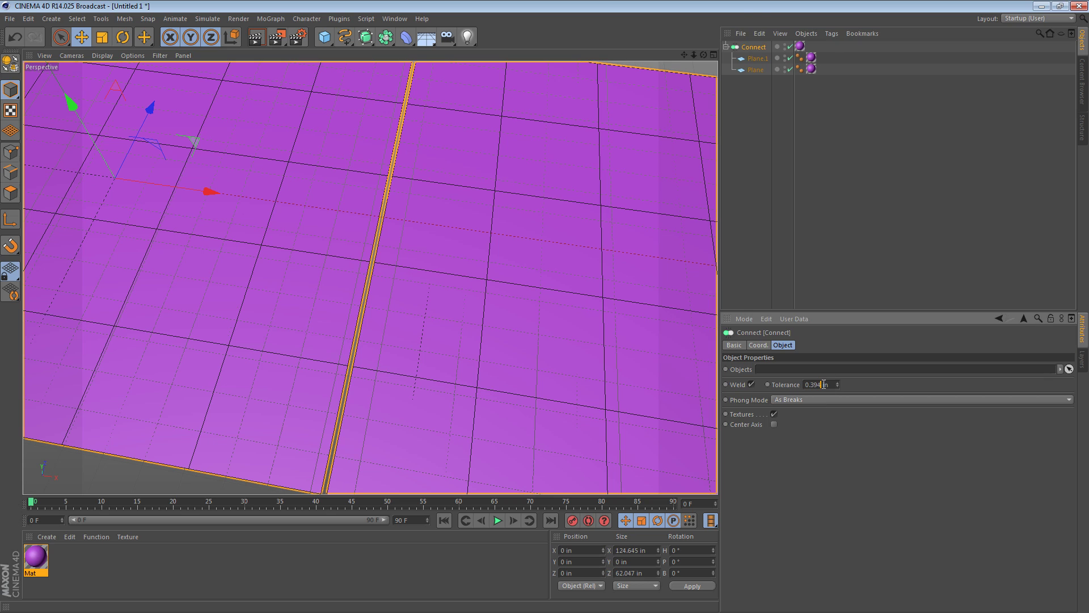
{"action": "type", "text": "0.787"}
{"action": "key", "text": "Return"}
{"action": "left_click", "coordinate": [778, 199]}
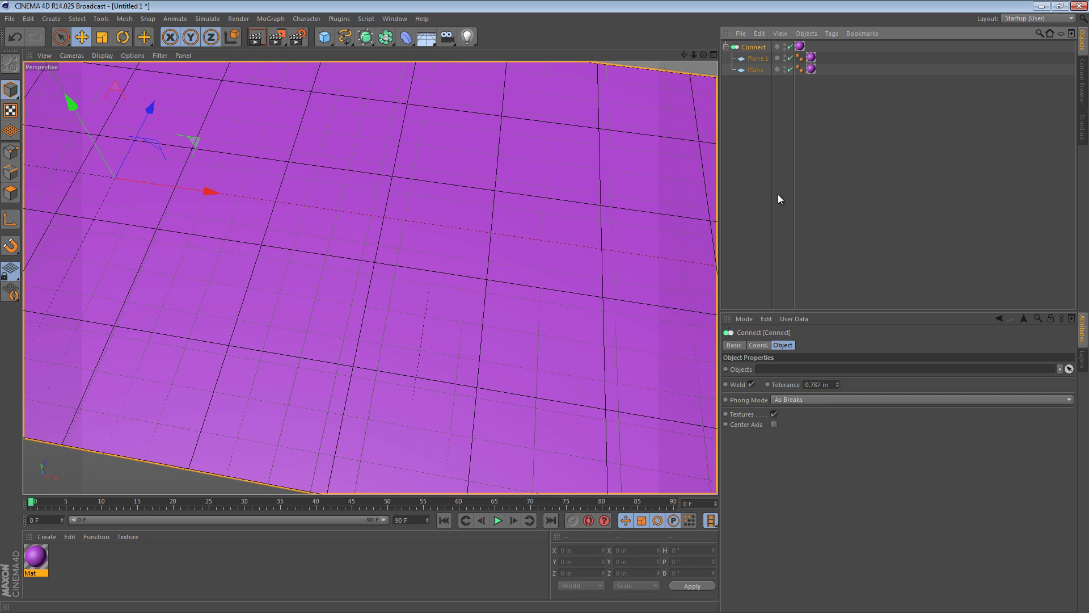
- Nudge the original plane along X to about 1.34 in
{"action": "left_click", "coordinate": [754, 70]}
{"action": "right_click_drag", "start_coordinate": [508, 245], "coordinate": [457, 248], "text": "alt"}
{"action": "middle_click_drag", "start_coordinate": [431, 252], "coordinate": [462, 278], "text": "alt"}
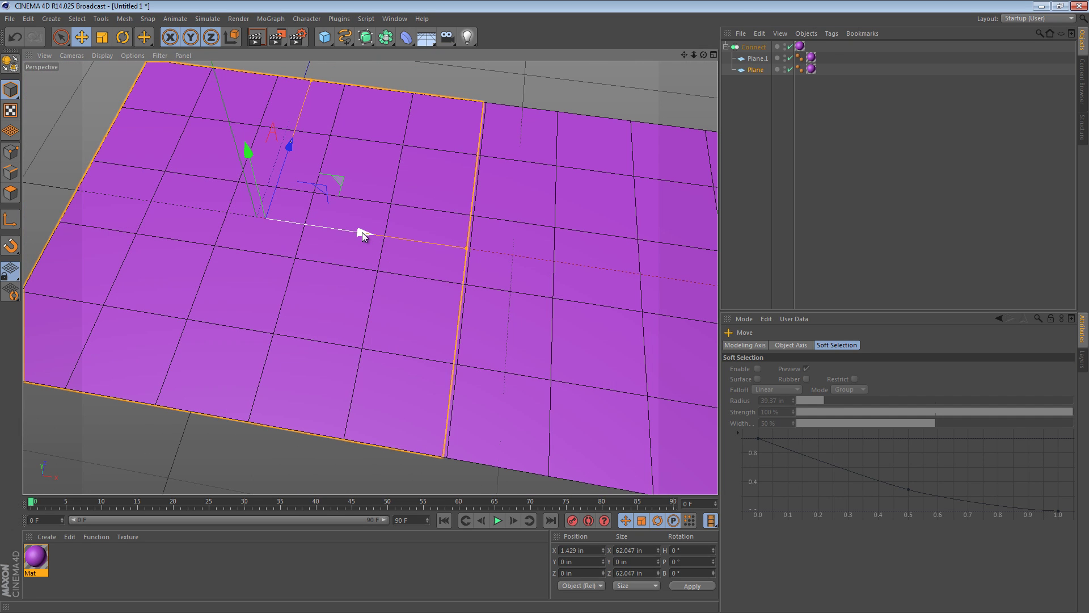
{"action": "left_click_drag", "start_coordinate": [362, 233], "coordinate": [363, 233]}
{"action": "scroll", "coordinate": [632, 338], "scroll_direction": "down", "scroll_amount": 3}
- Rotate the original plane to a bank angle of about 39°
{"action": "middle_click_drag", "start_coordinate": [527, 282], "coordinate": [380, 284], "text": "alt"}
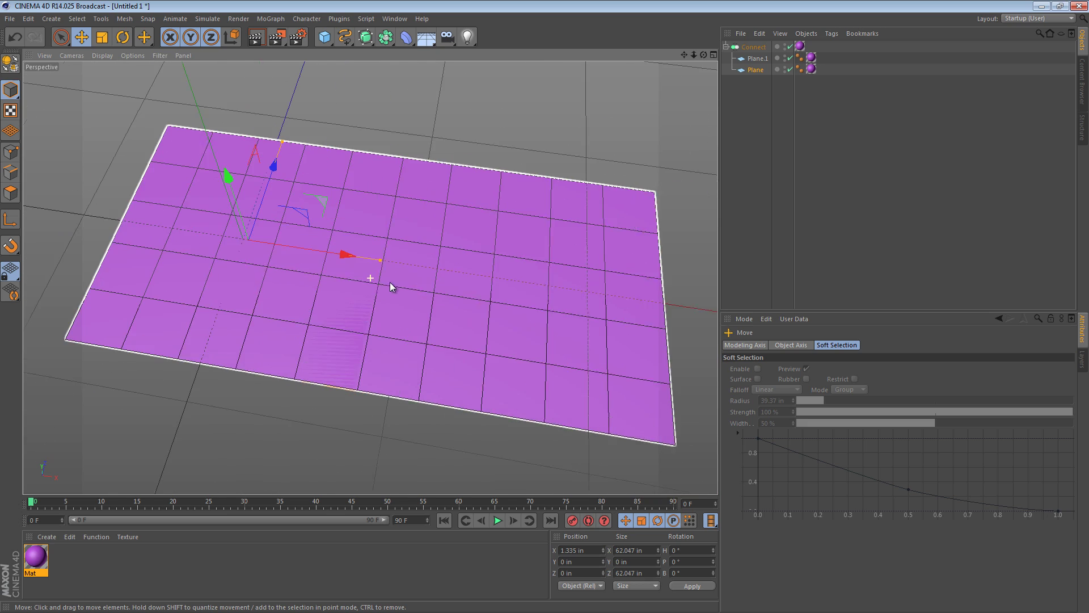
{"action": "left_click_drag", "start_coordinate": [392, 304], "coordinate": [389, 152], "text": "alt"}
{"action": "key", "text": "r"}
{"action": "left_click_drag", "start_coordinate": [319, 226], "coordinate": [293, 277]}
- Move the tilted plane to about X 8.9 in, Y 20.2 in so its lower edge meets the flat plane
{"action": "key", "text": "e"}
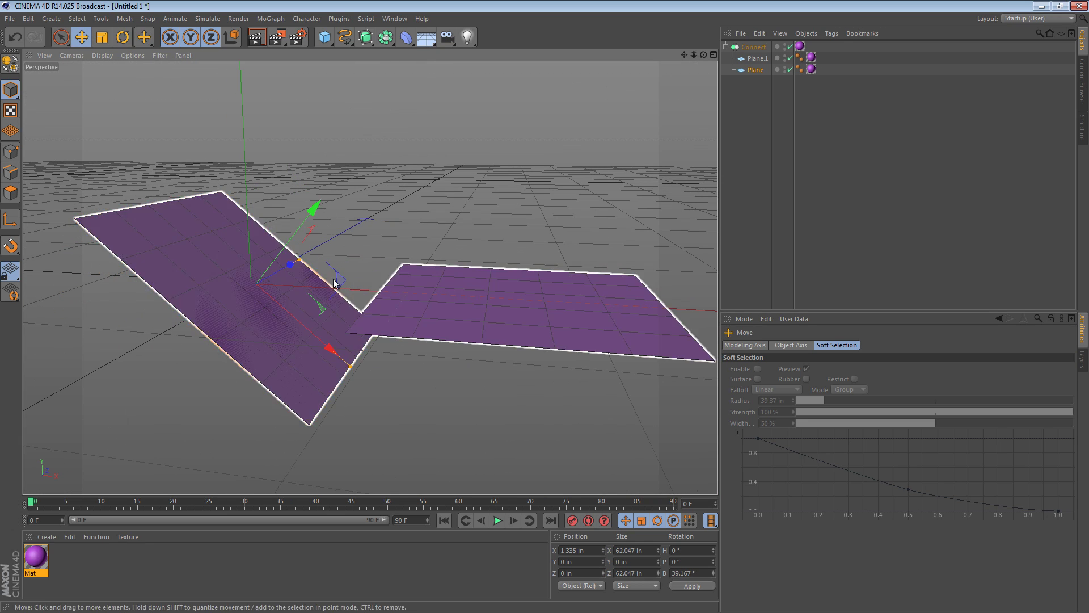
{"action": "right_click_drag", "start_coordinate": [335, 282], "coordinate": [386, 279], "text": "alt"}
{"action": "middle_click_drag", "start_coordinate": [386, 279], "coordinate": [433, 248], "text": "alt"}
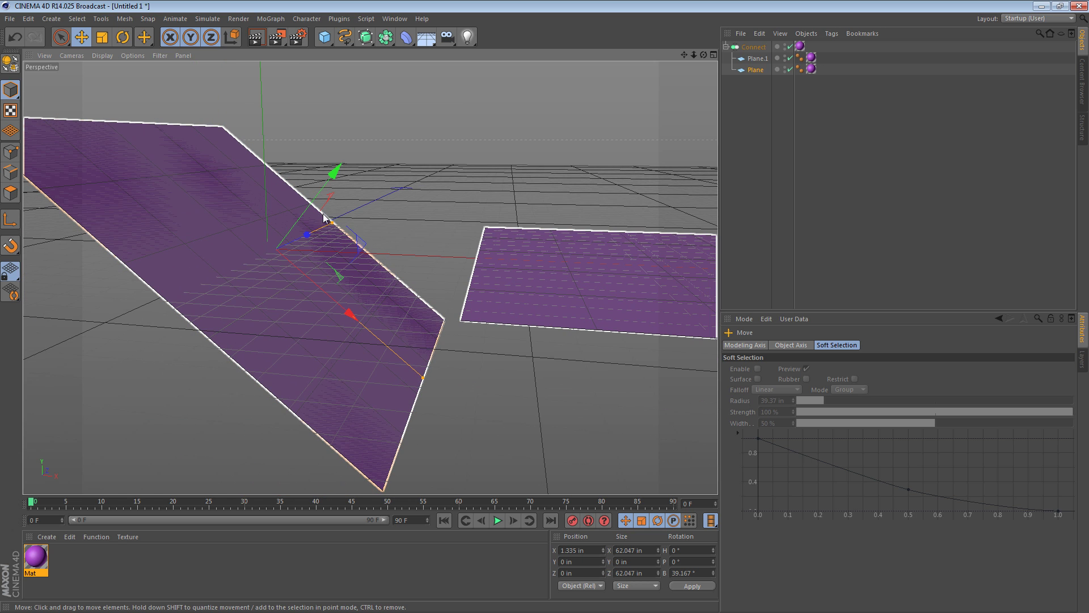
{"action": "left_click_drag", "start_coordinate": [338, 253], "coordinate": [403, 110]}
{"action": "left_click_drag", "start_coordinate": [562, 211], "coordinate": [515, 265], "text": "alt"}
{"action": "right_click_drag", "start_coordinate": [601, 270], "coordinate": [502, 261], "text": "alt"}
{"action": "left_click_drag", "start_coordinate": [492, 227], "coordinate": [453, 243], "text": "alt"}
{"action": "left_click_drag", "start_coordinate": [454, 243], "coordinate": [496, 219], "text": "alt"}
{"action": "left_click", "coordinate": [470, 182]}
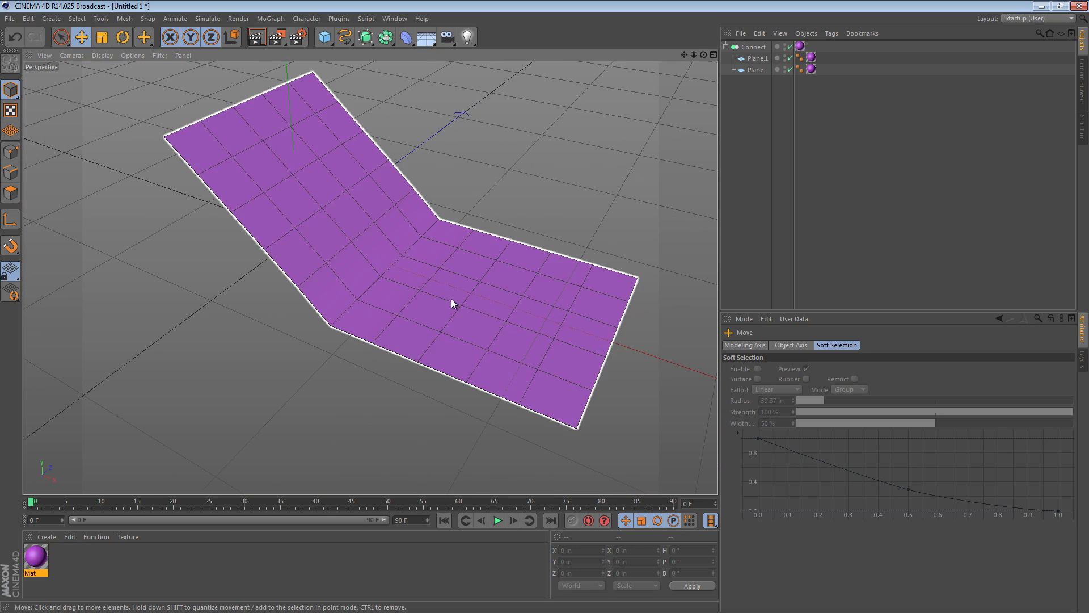
- Display the connected planes with Gouraud Shading without polygon lines, undoing any accidental changes
{"action": "key", "text": "n"}
{"action": "key", "text": "a"}
{"action": "left_click_drag", "start_coordinate": [437, 328], "coordinate": [486, 283]}
{"action": "key", "text": "ctrl+z"}
{"action": "key", "text": "ctrl+z"}
{"action": "left_click_drag", "start_coordinate": [422, 295], "coordinate": [418, 223], "text": "alt"}
{"action": "left_click", "coordinate": [374, 241]}
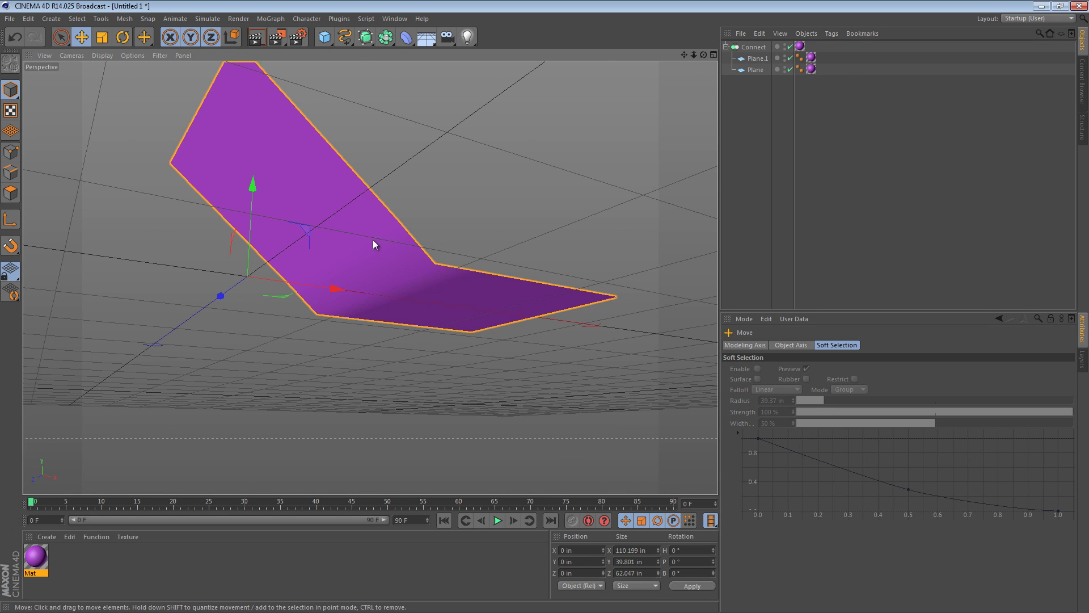
- Examine the phong shading across the fold between the two connected planes from below and above
{"action": "left_click", "coordinate": [755, 69]}
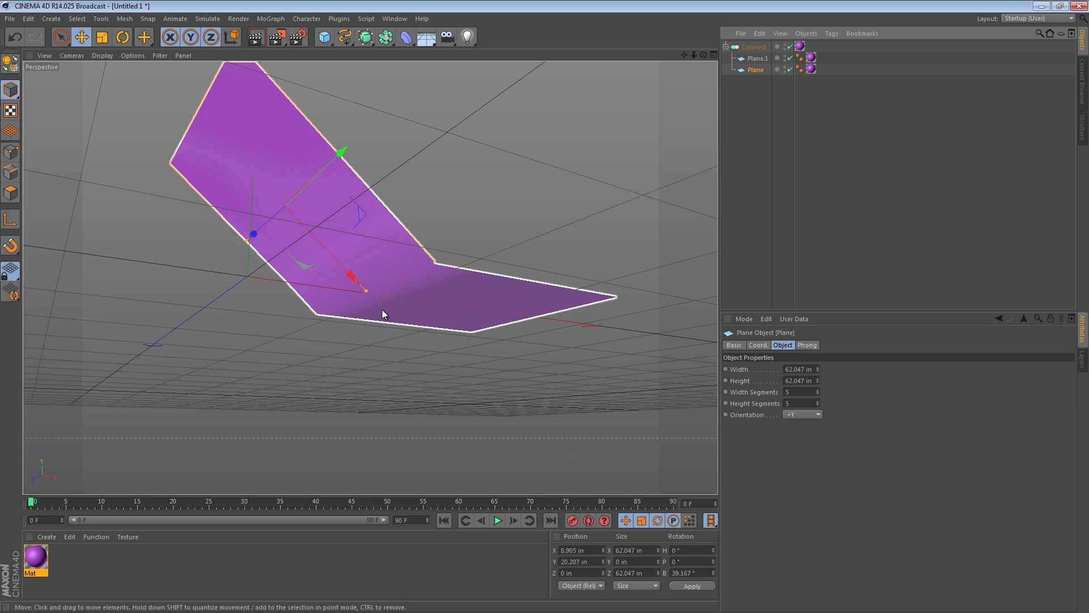
{"action": "left_click_drag", "start_coordinate": [380, 306], "coordinate": [339, 228], "text": "alt"}
{"action": "right_click_drag", "start_coordinate": [404, 215], "coordinate": [549, 197], "text": "alt"}
{"action": "left_click", "coordinate": [516, 111]}
{"action": "left_click_drag", "start_coordinate": [533, 212], "coordinate": [440, 415], "text": "alt"}
{"action": "right_click_drag", "start_coordinate": [506, 176], "coordinate": [455, 187], "text": "alt"}
{"action": "left_click_drag", "start_coordinate": [529, 176], "coordinate": [535, 291], "text": "alt"}
{"action": "right_click_drag", "start_coordinate": [535, 291], "coordinate": [493, 282], "text": "alt"}
{"action": "left_click_drag", "start_coordinate": [493, 282], "coordinate": [479, 174], "text": "alt"}
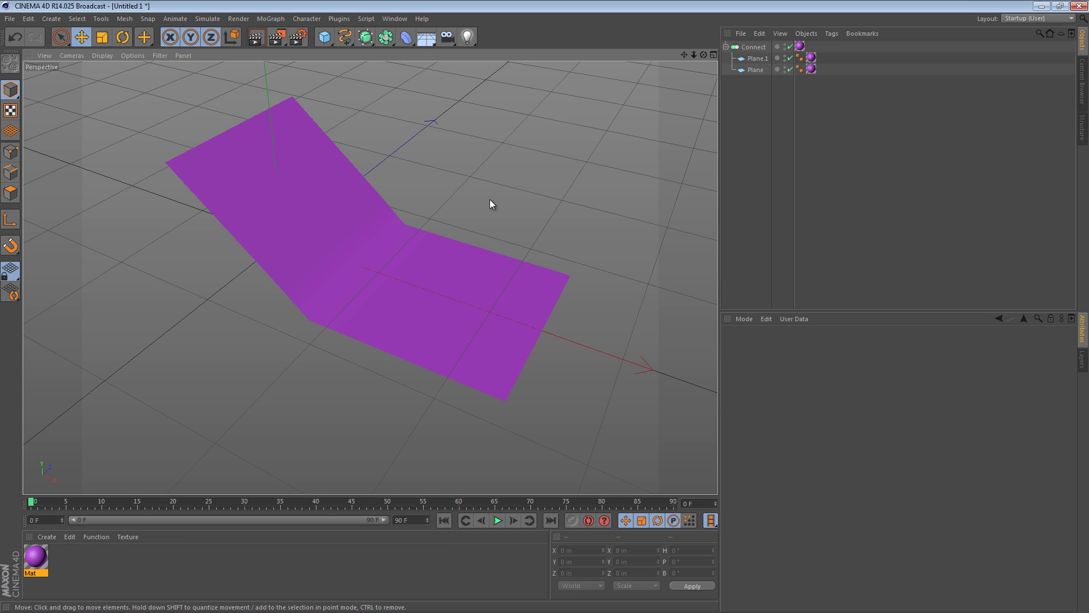
- Set the width segments of both planes under the Connect object to 3
{"action": "left_click", "coordinate": [755, 69]}
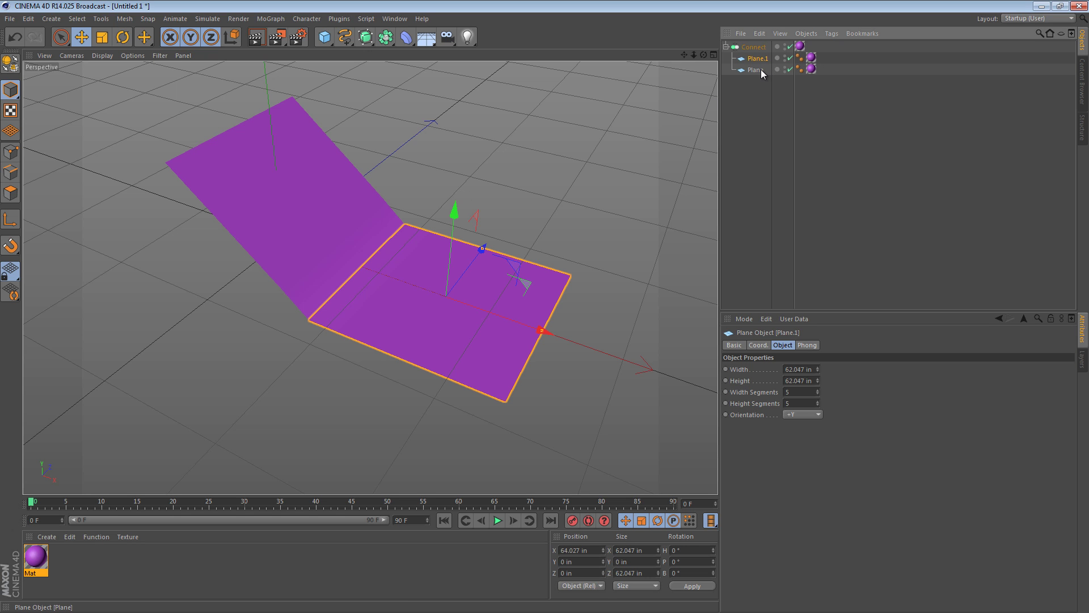
{"action": "left_click", "coordinate": [757, 59], "text": "ctrl"}
{"action": "left_click", "coordinate": [807, 391]}
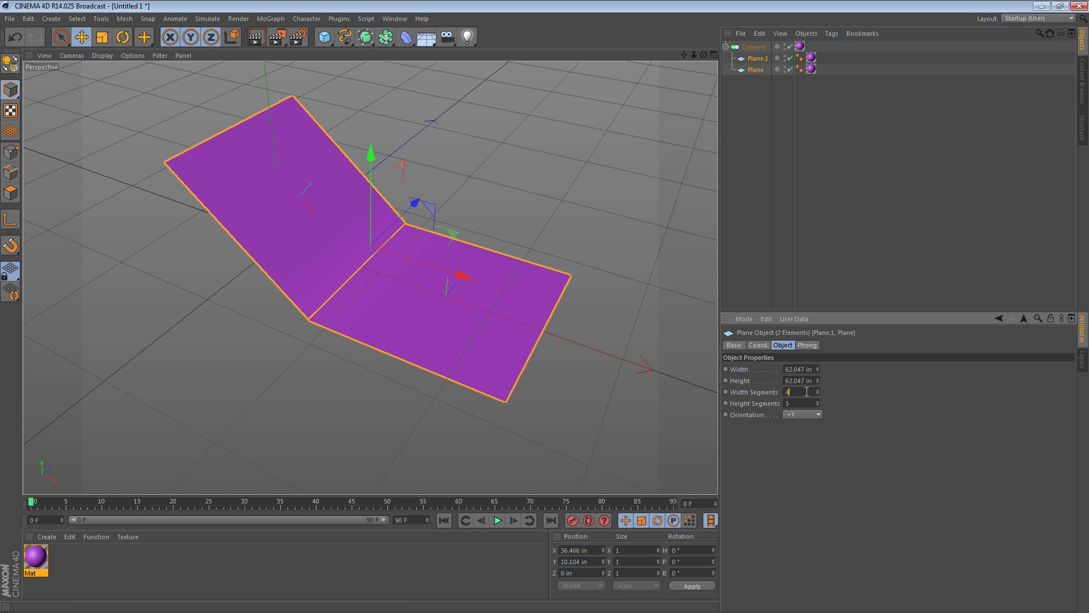
{"action": "type", "text": "3"}
{"action": "left_click", "coordinate": [756, 258]}
- Deselect the planes and display them with Gouraud Shading (Lines) so their polygon lines show across the fold
{"action": "left_click_drag", "start_coordinate": [456, 309], "coordinate": [350, 230], "text": "alt"}
{"action": "left_click", "coordinate": [757, 59]}
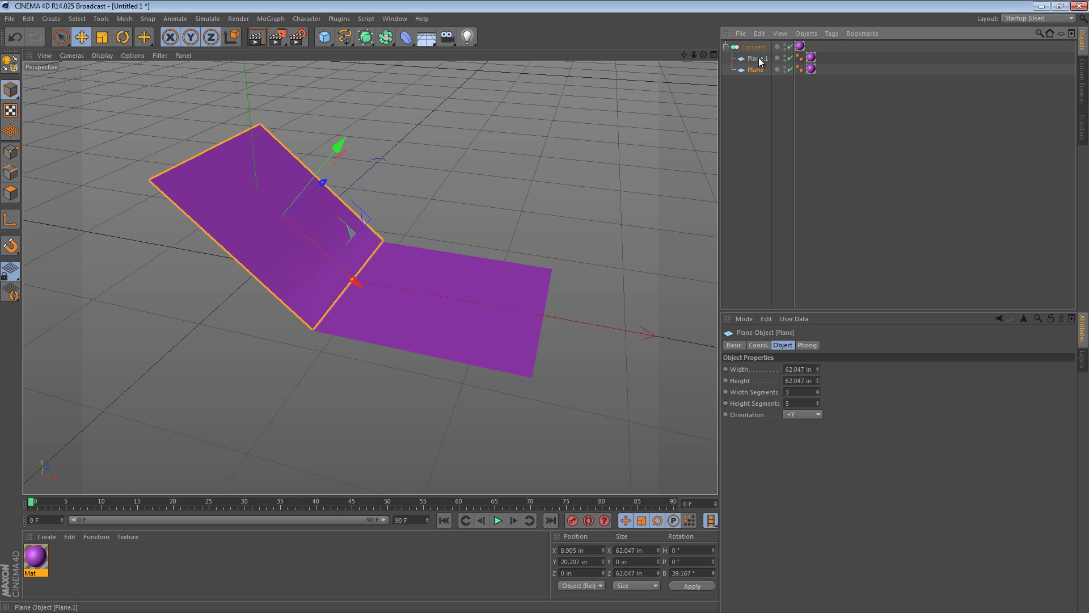
{"action": "left_click", "coordinate": [761, 132]}
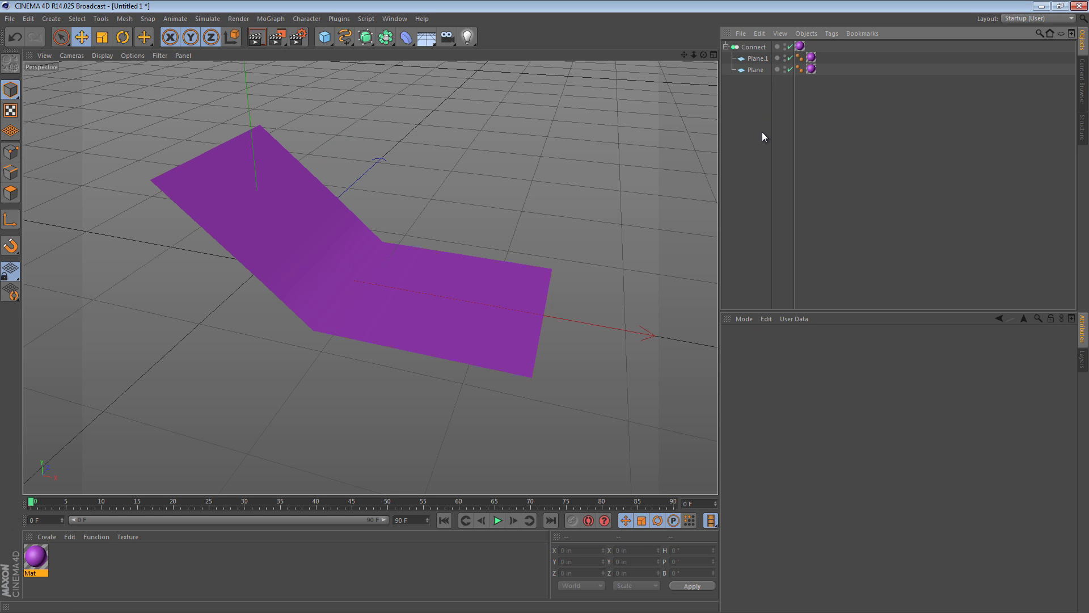
{"action": "key", "text": "d"}
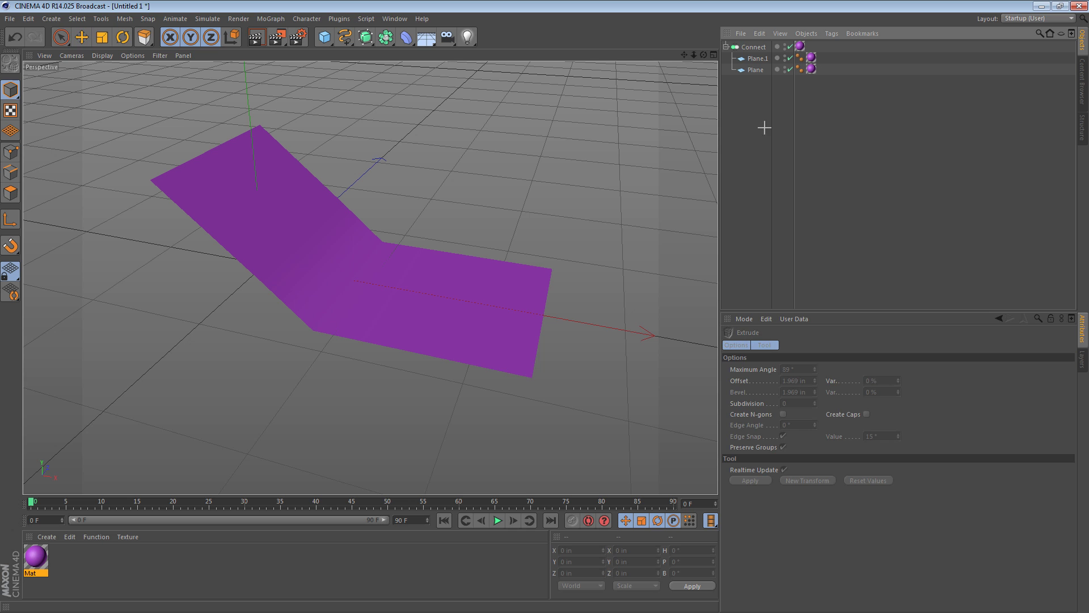
{"action": "key", "text": "n"}
{"action": "key", "text": "b"}
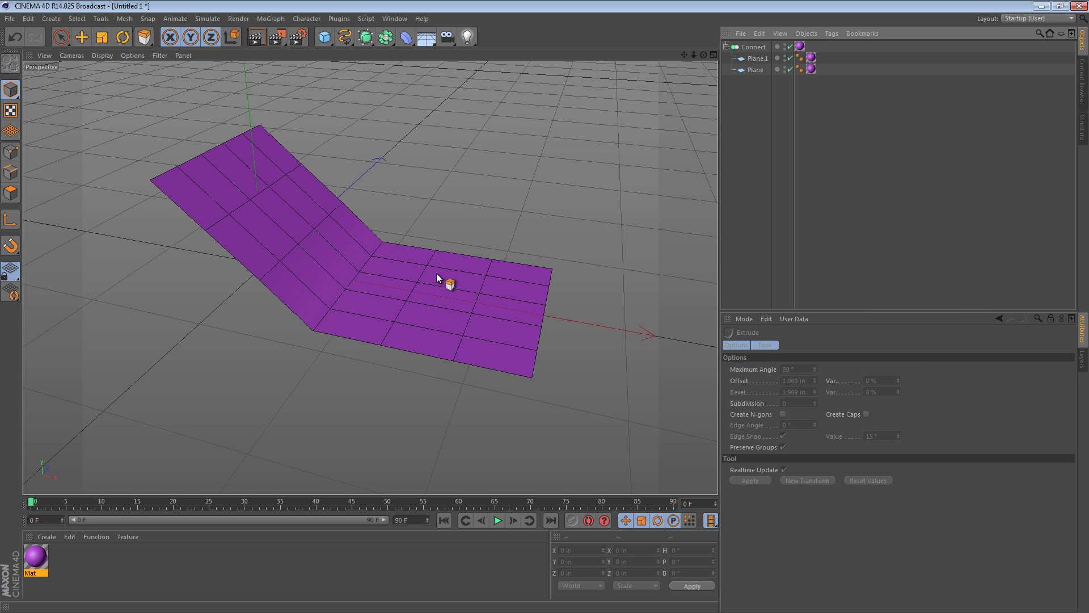
{"action": "right_click_drag", "start_coordinate": [410, 274], "coordinate": [468, 262], "text": "alt"}
{"action": "mouse_move", "coordinate": [464, 260]}
{"action": "left_mouse_down", "text": "alt"}
{"action": "mouse_move", "coordinate": [430, 296]}
{"action": "mouse_move", "coordinate": [418, 289]}
{"action": "mouse_move", "coordinate": [501, 287]}
{"action": "mouse_move", "coordinate": [474, 283]}
{"action": "left_mouse_up", "text": "alt"}
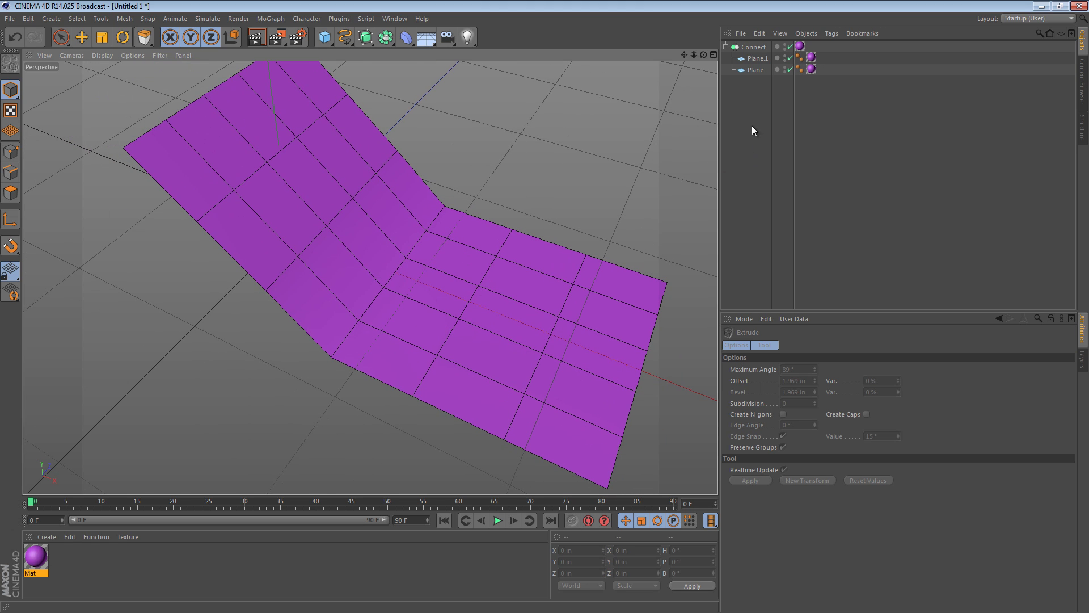